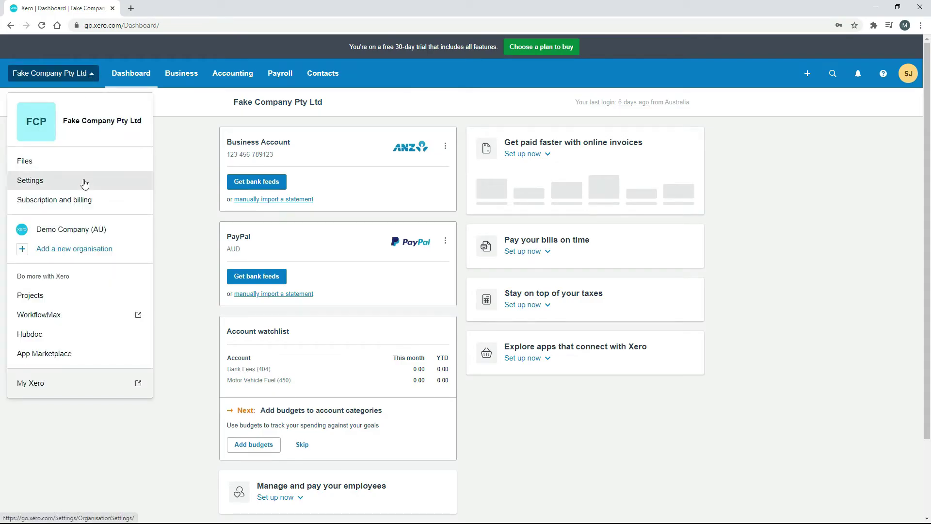
# Step: Set Fake Company Pty Ltd's organisation type to Company in Organisation details
pyautogui.click(84, 182)
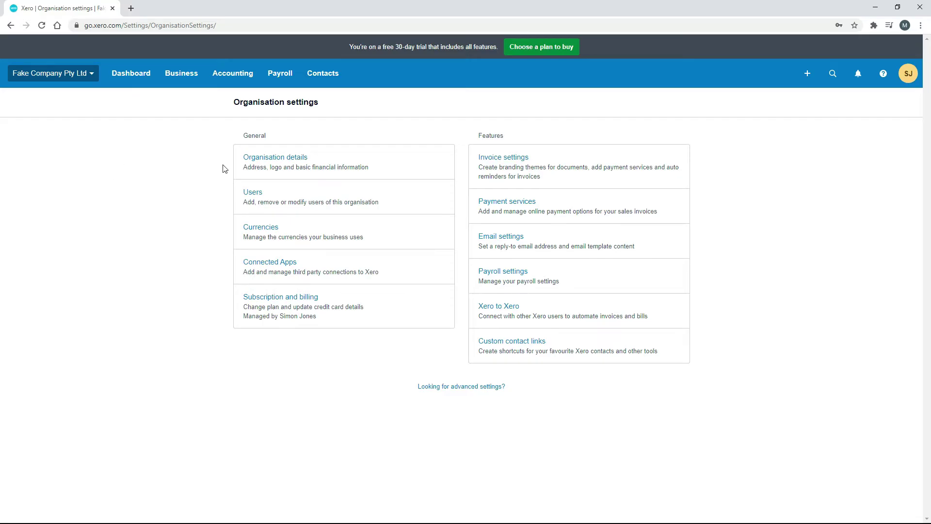
pyautogui.click(286, 163)
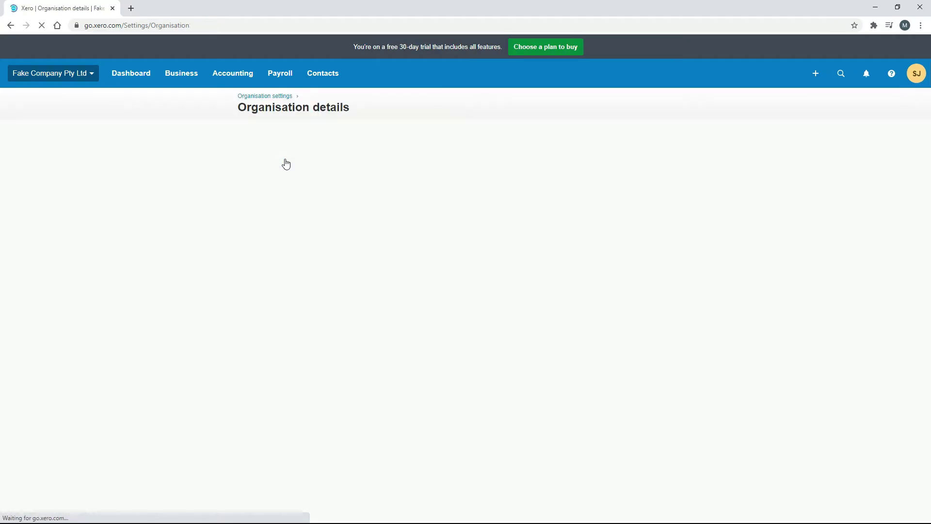
pyautogui.scroll(-5, 181, 239)
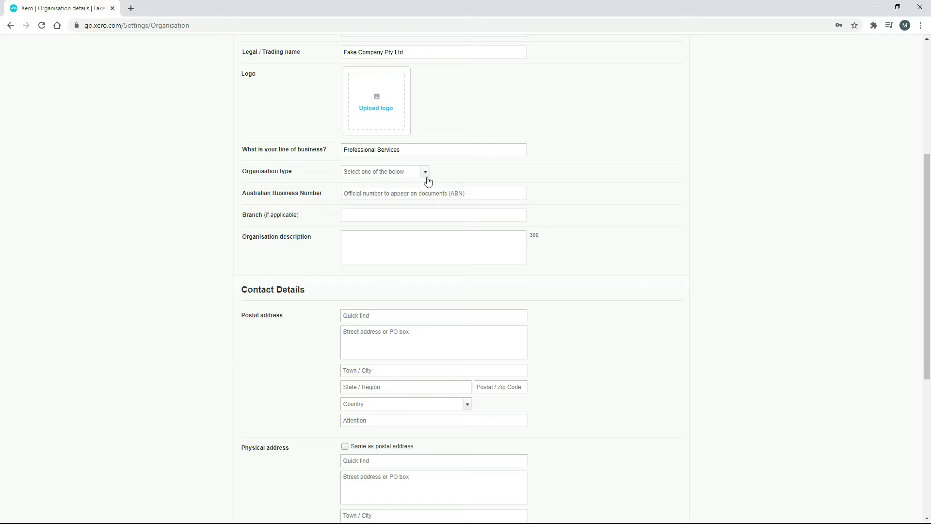
pyautogui.click(425, 174)
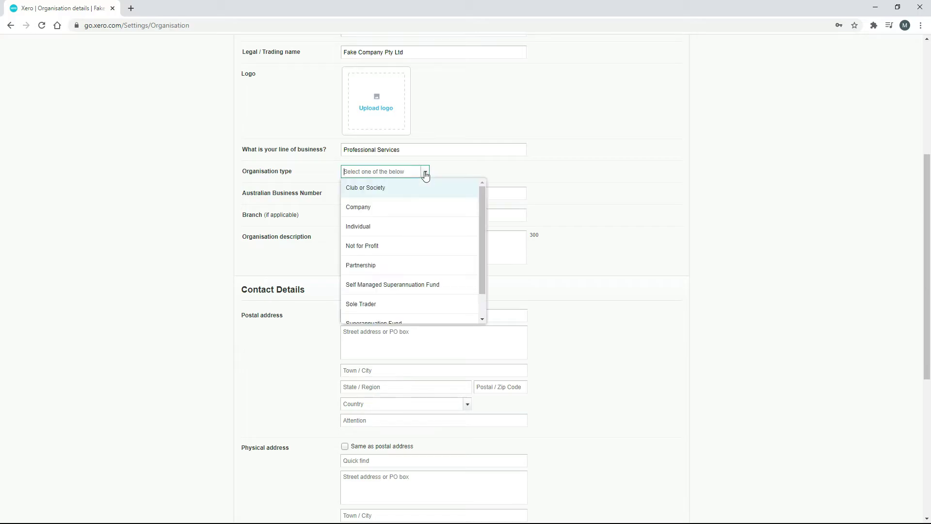
pyautogui.click(385, 211)
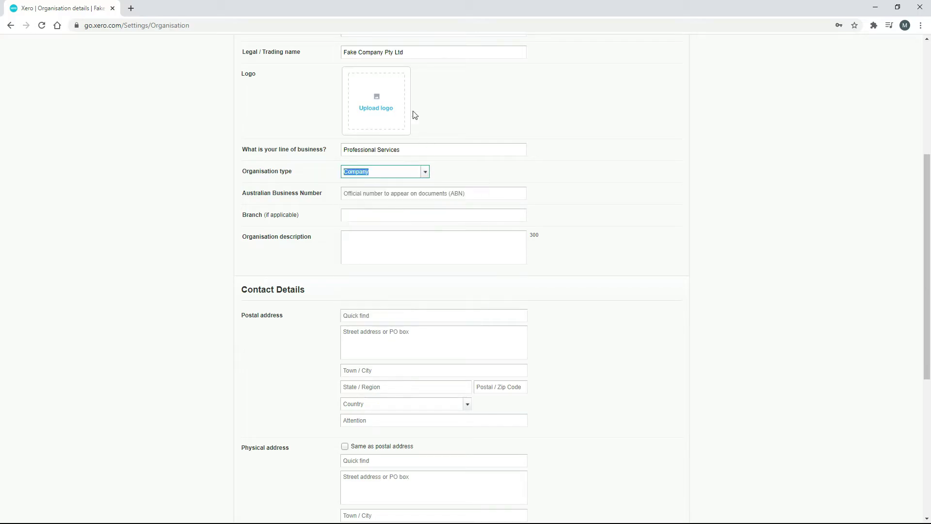
# Step: Enter the company's Australian Business Number and save the organisation details
pyautogui.click(360, 192)
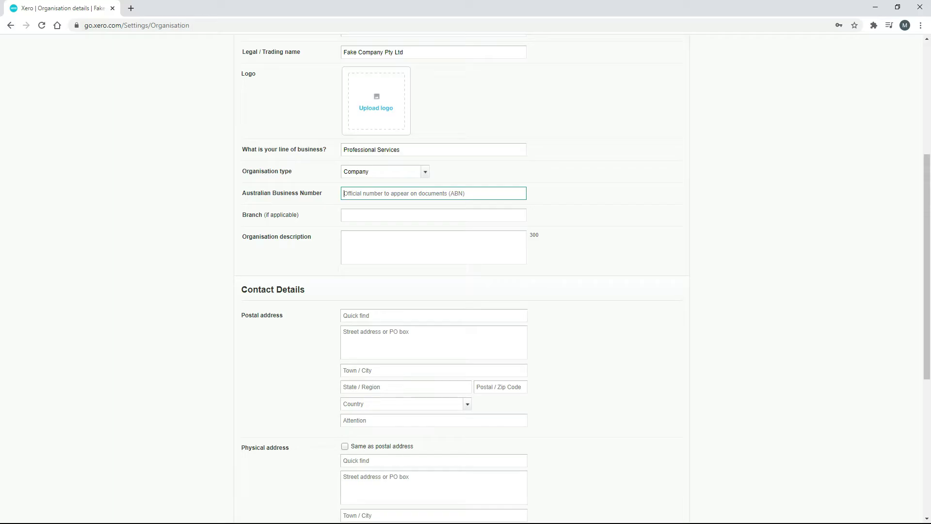
pyautogui.write('11')
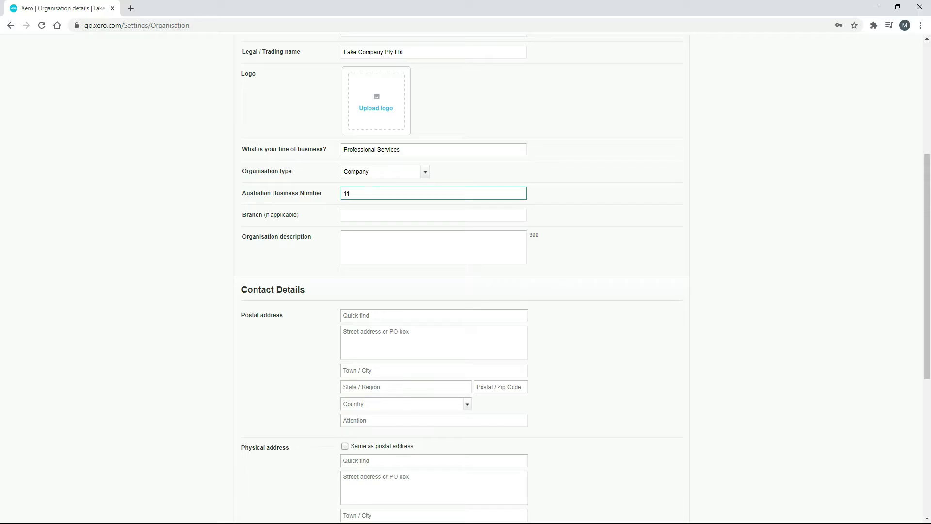
pyautogui.write('111111138')
pyautogui.scroll(-5, 639, 465)
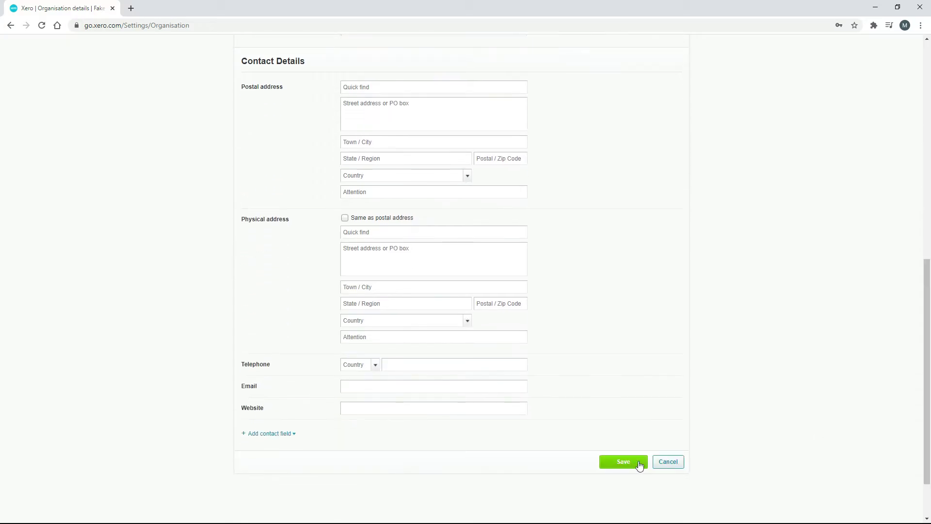
pyautogui.click(631, 464)
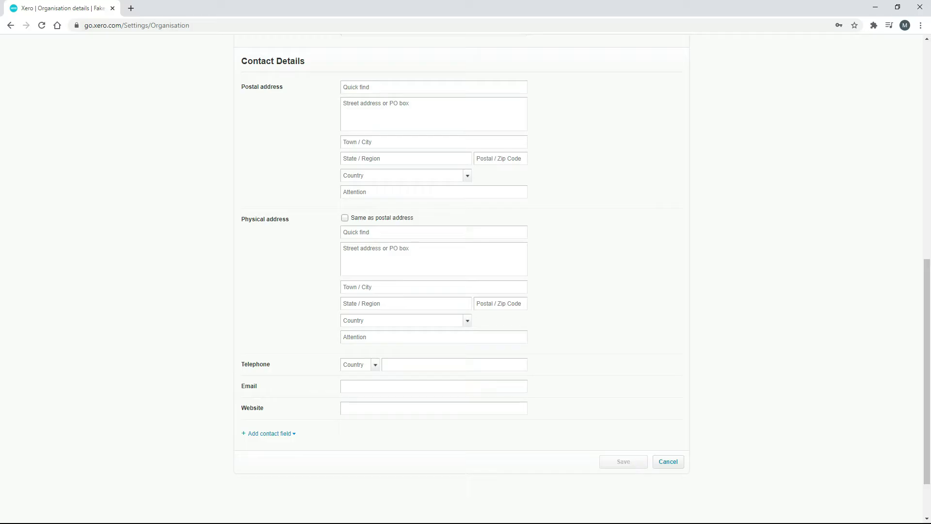
pyautogui.moveTo(929, 446); pyautogui.dragTo(918, 250)
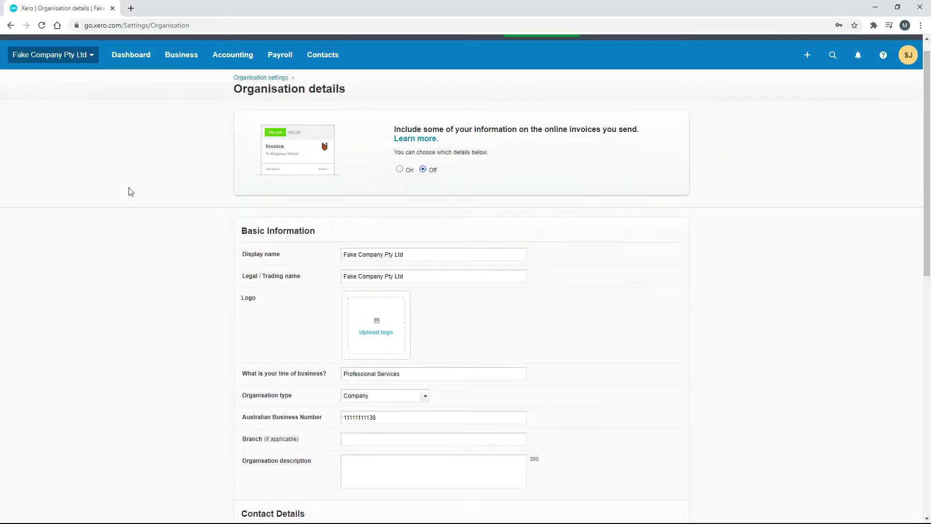
# Step: Open Financial settings under advanced accounting and set GST accounting method to Cash Basis
pyautogui.click(276, 79)
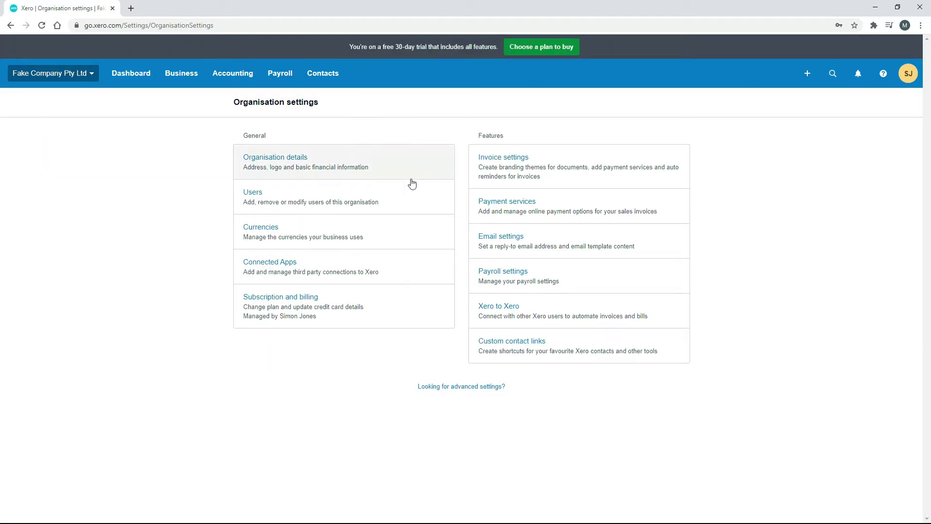
pyautogui.click(468, 387)
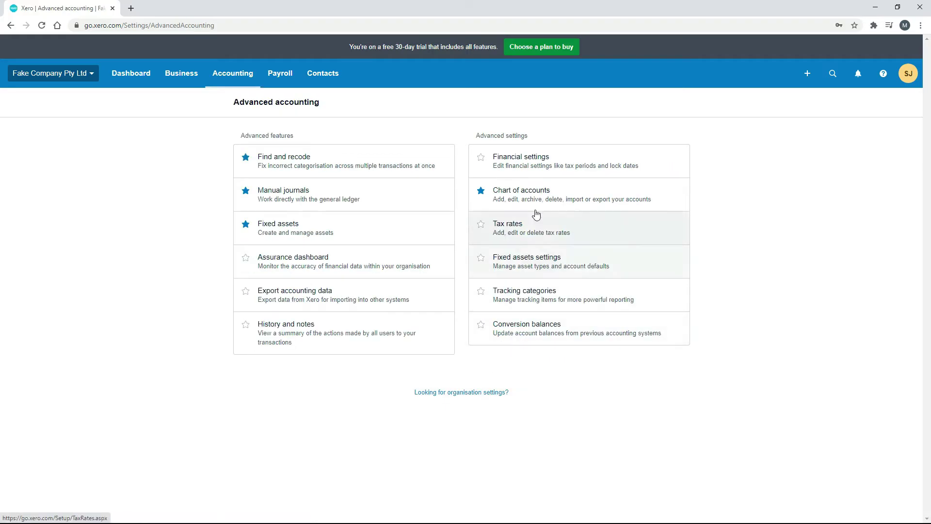
pyautogui.click(541, 162)
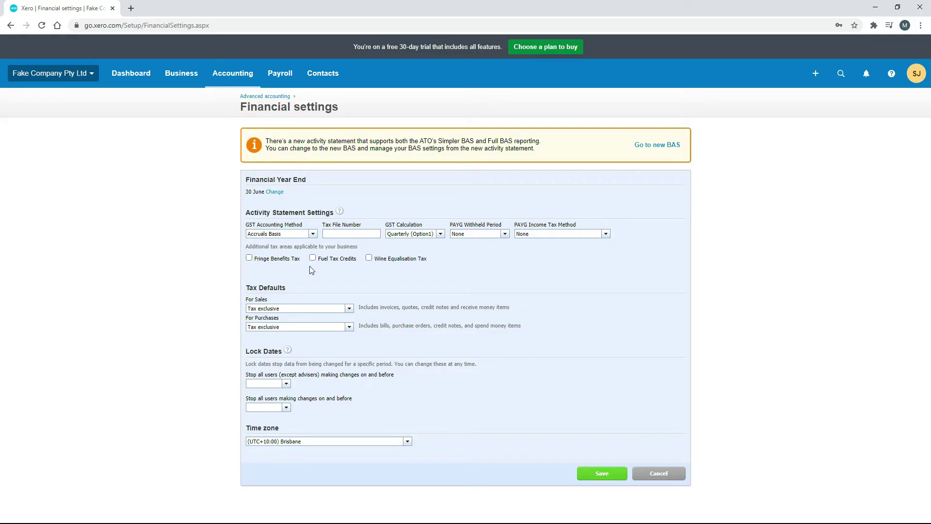
pyautogui.click(313, 234)
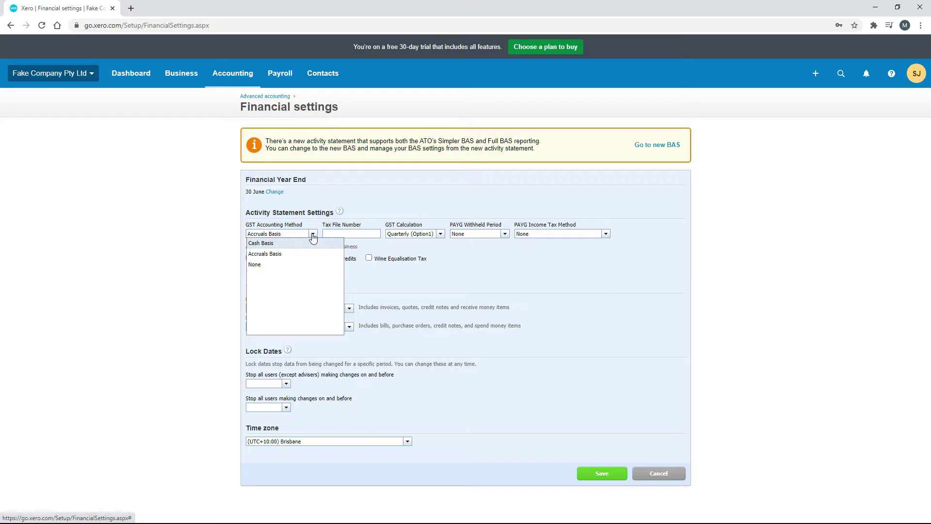
pyautogui.click(275, 245)
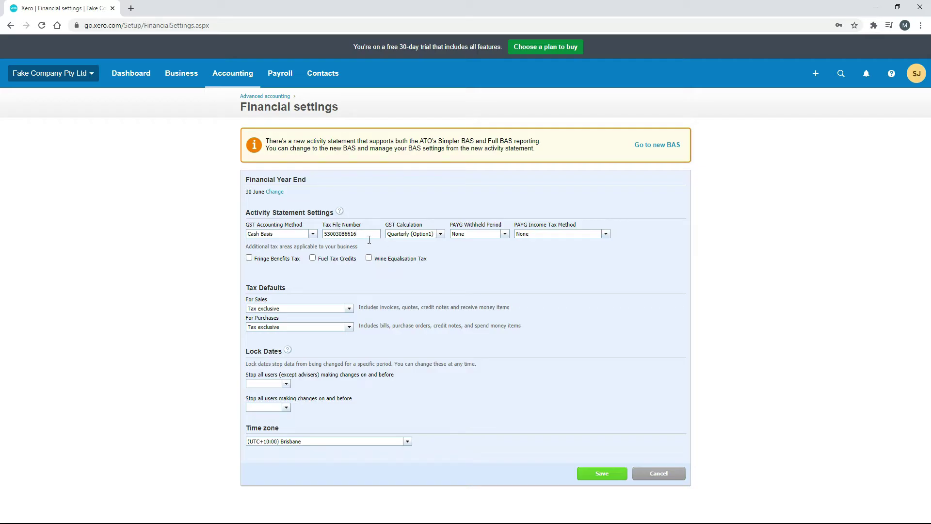
# Step: Set PAYG withheld period to Monthly and PAYG income tax method to Option 1
pyautogui.click(440, 234)
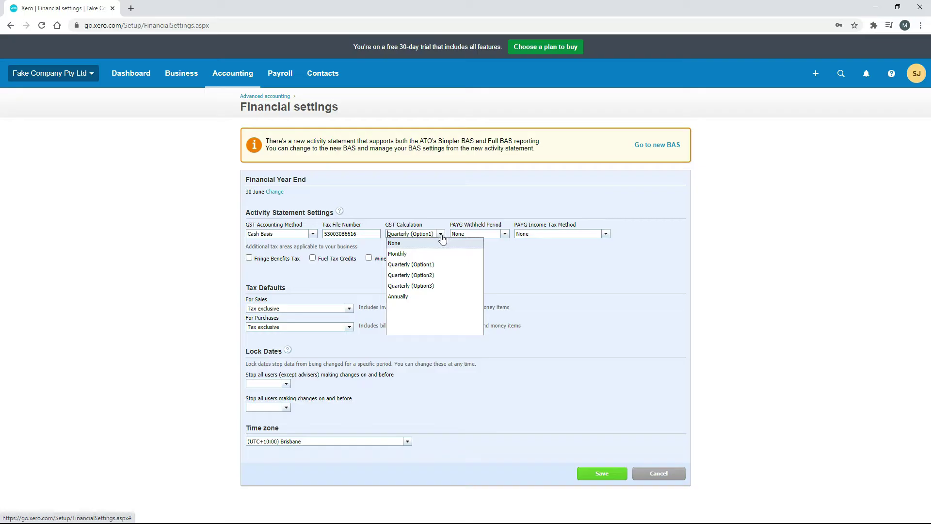
pyautogui.click(506, 234)
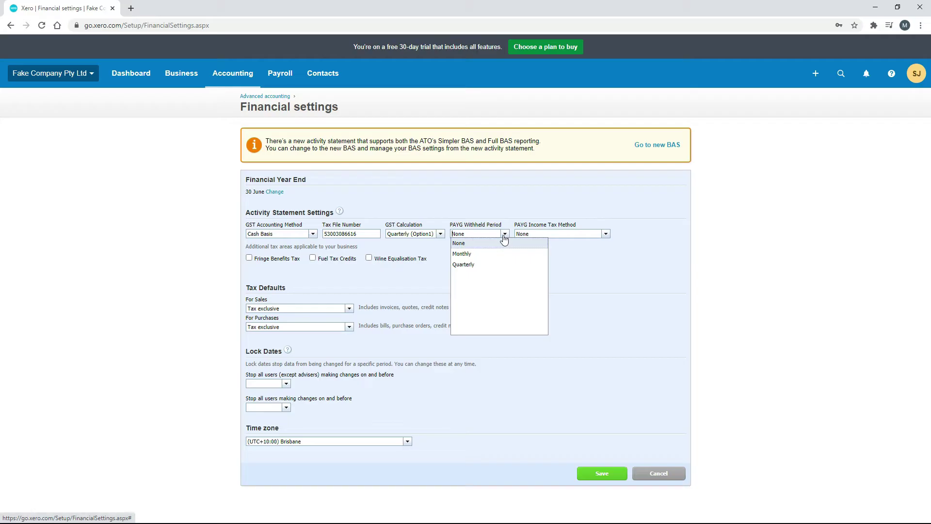
pyautogui.click(484, 254)
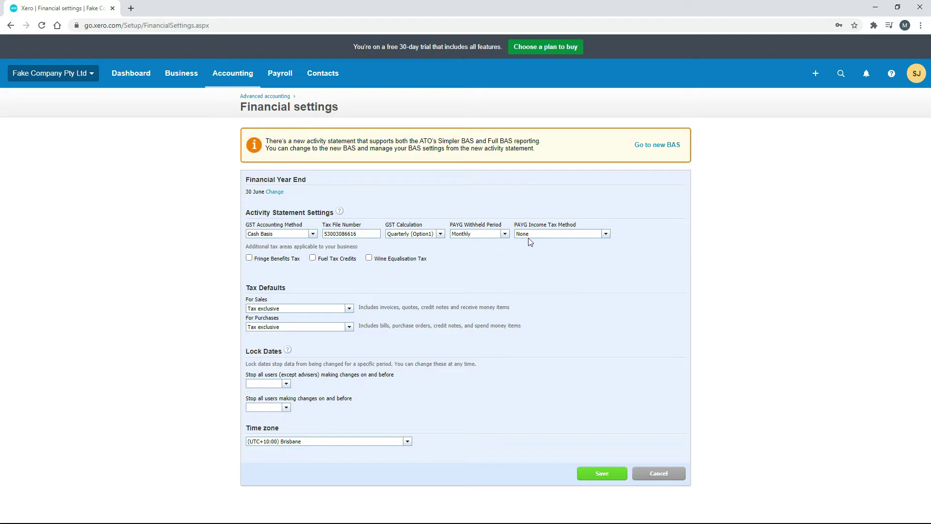
pyautogui.click(605, 235)
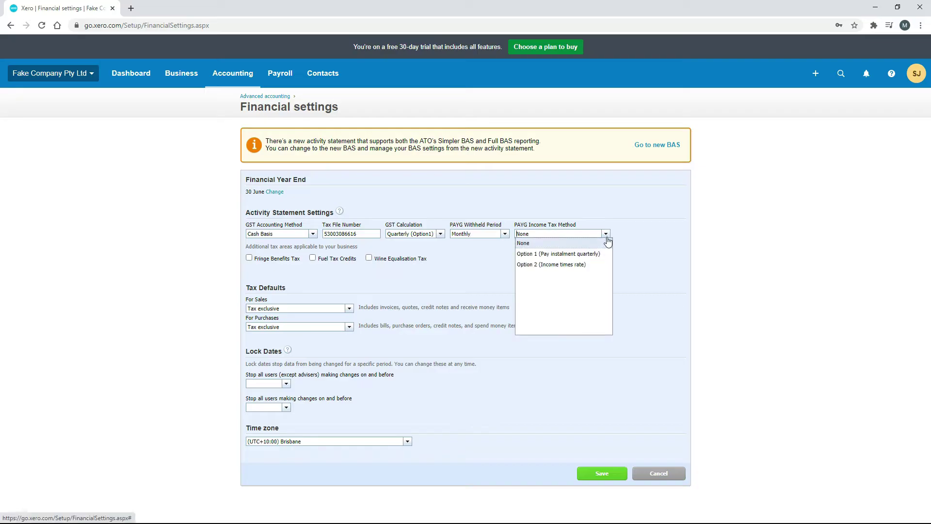
pyautogui.click(582, 255)
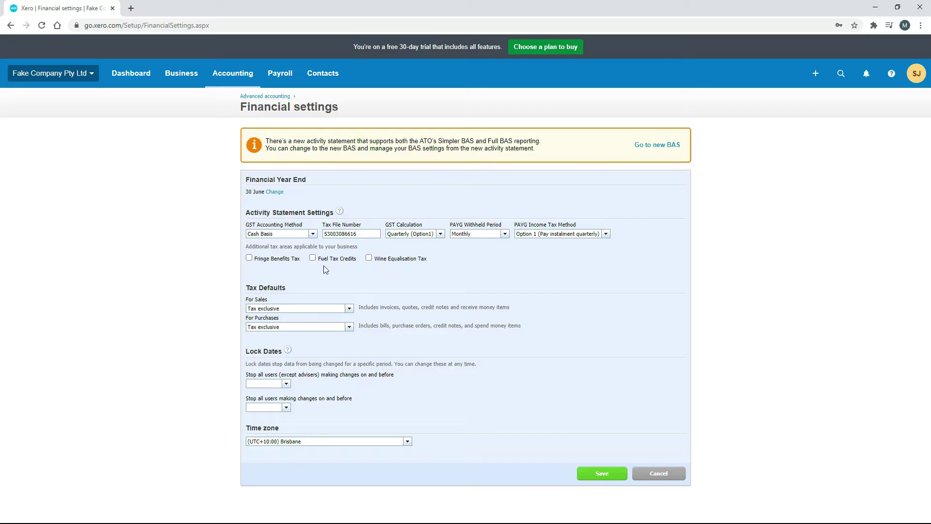
# Step: Include Fringe Benefits Tax, Fuel Tax Credits and Wine Equalisation Tax, then save the financial settings
pyautogui.click(249, 258)
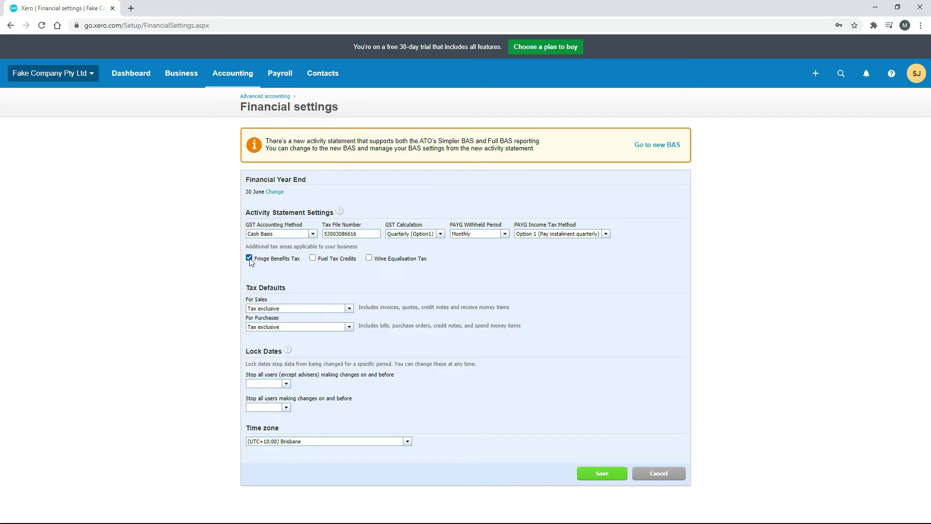
pyautogui.click(312, 258)
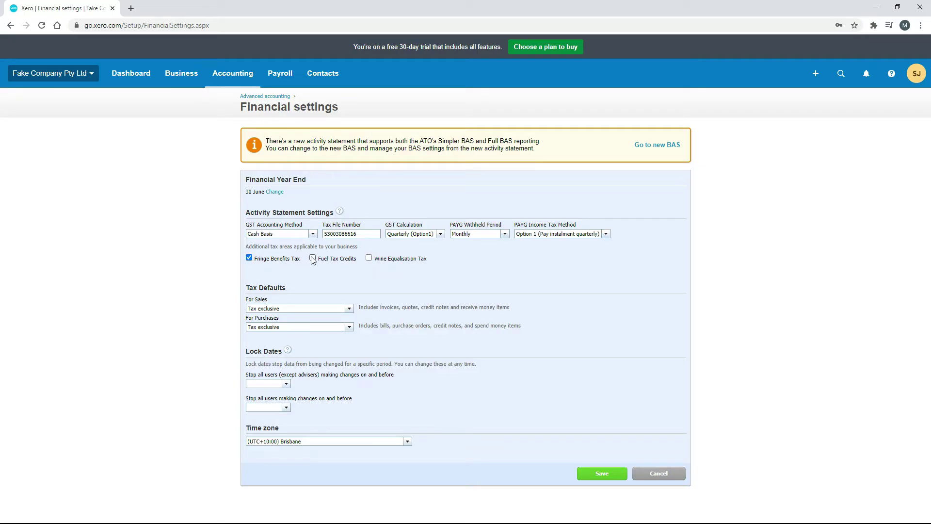
pyautogui.click(369, 258)
pyautogui.click(602, 474)
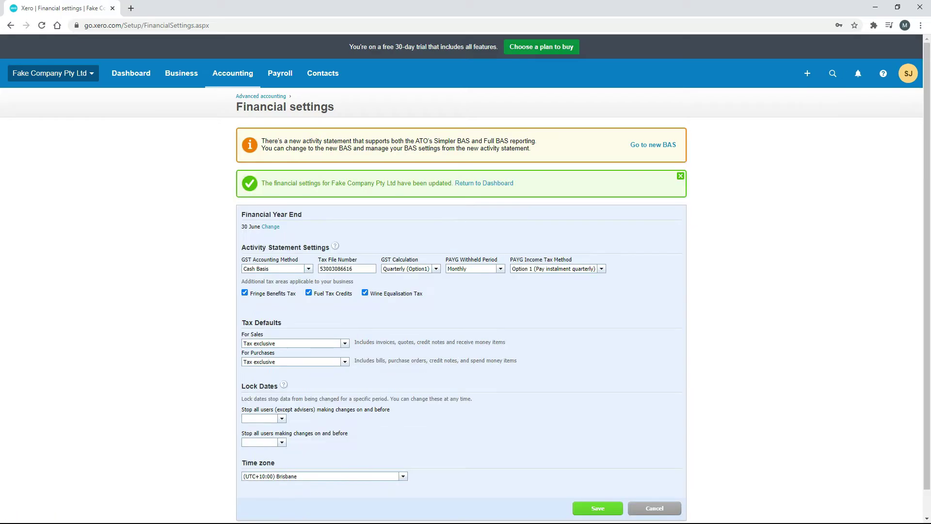
pyautogui.click(274, 97)
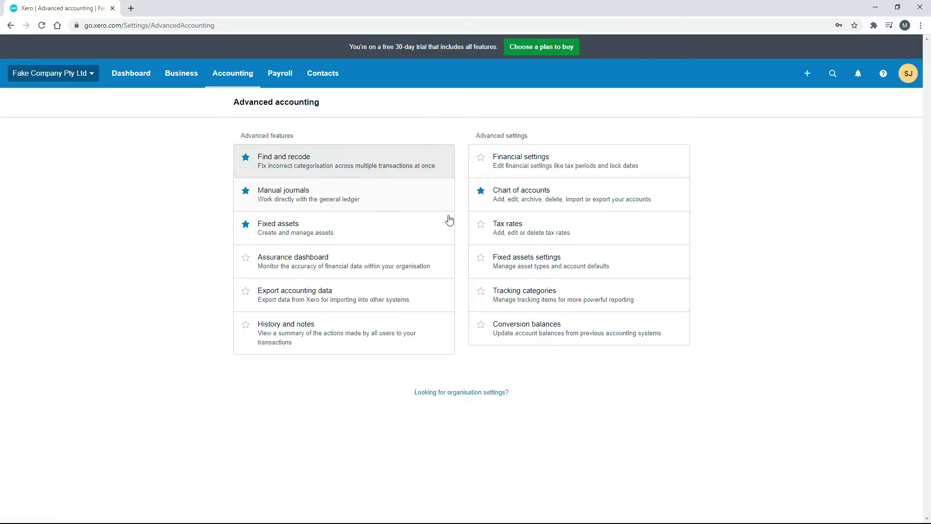
# Step: Change to basic tax rates, leaving six rates including 10% GST on Income and Expenses
pyautogui.click(515, 234)
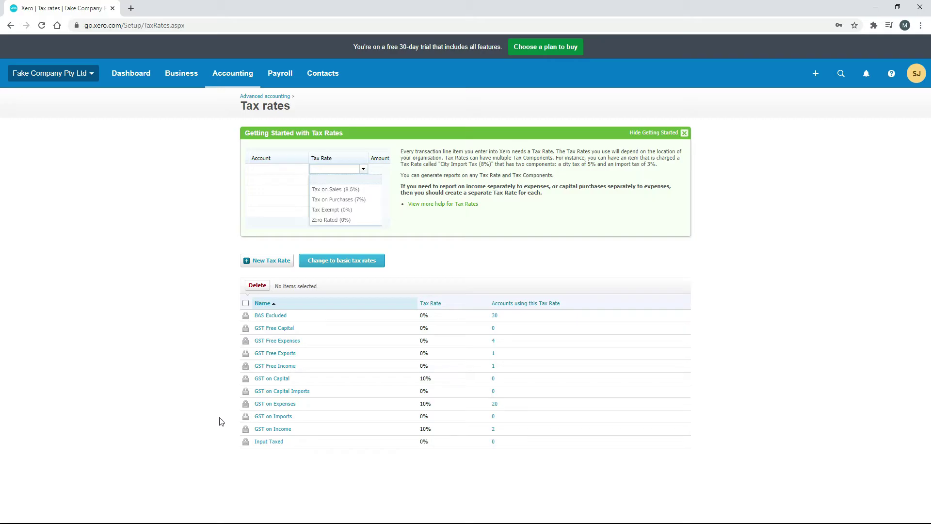
pyautogui.click(354, 264)
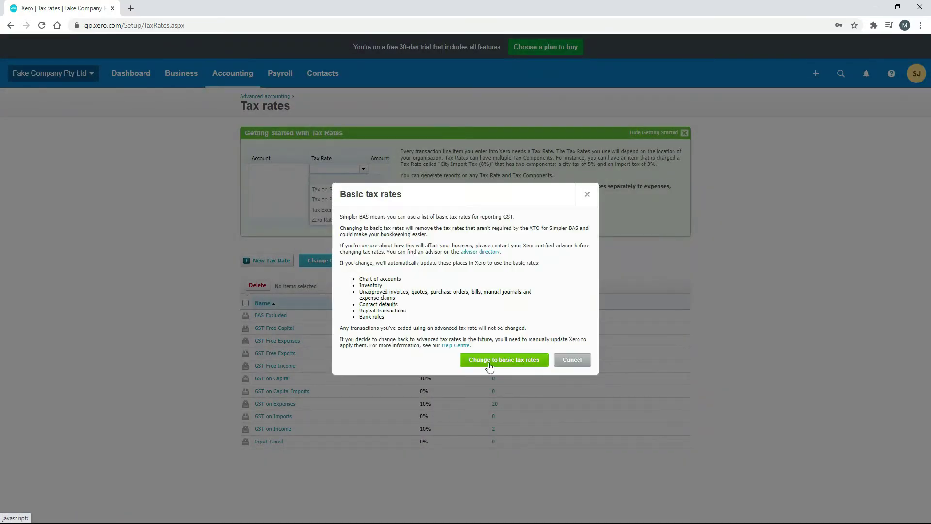
pyautogui.click(509, 359)
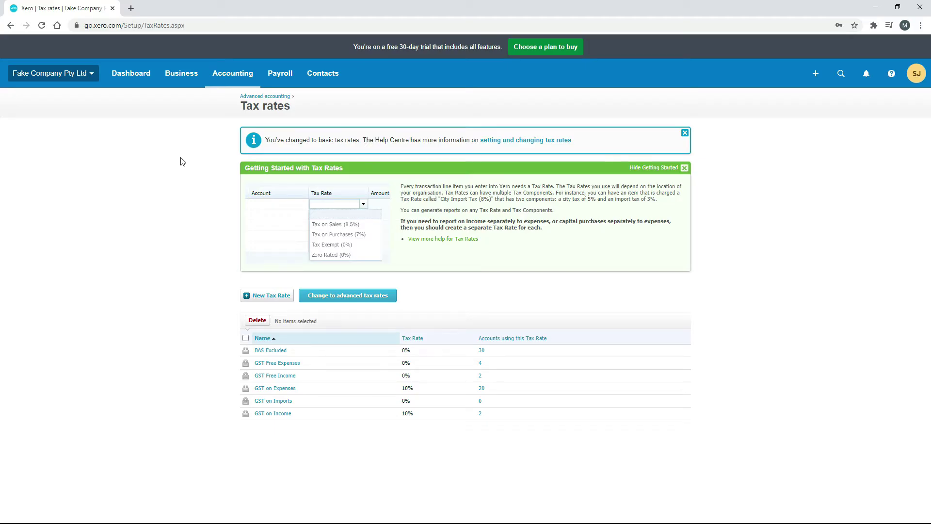
pyautogui.click(241, 77)
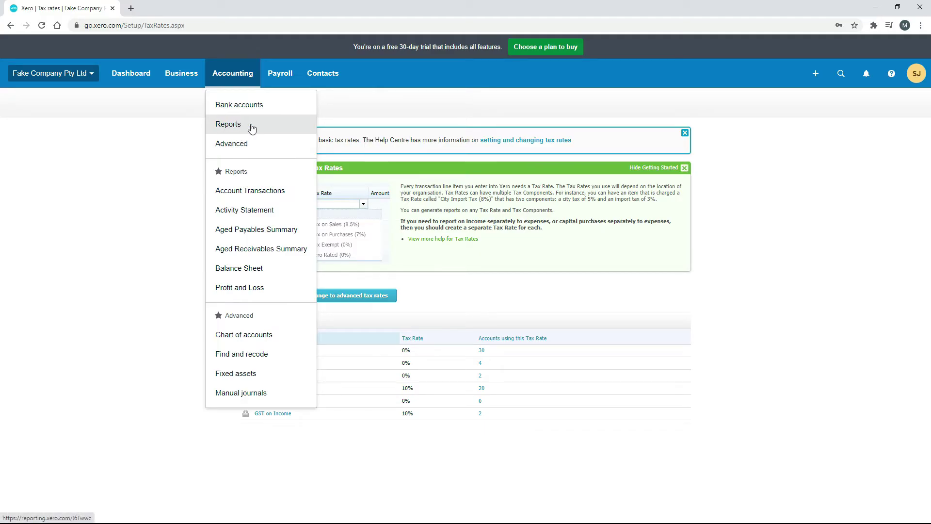
# Step: Go to Accounting > Activity Statement to reach the lodge-with-Xero offer
pyautogui.click(244, 211)
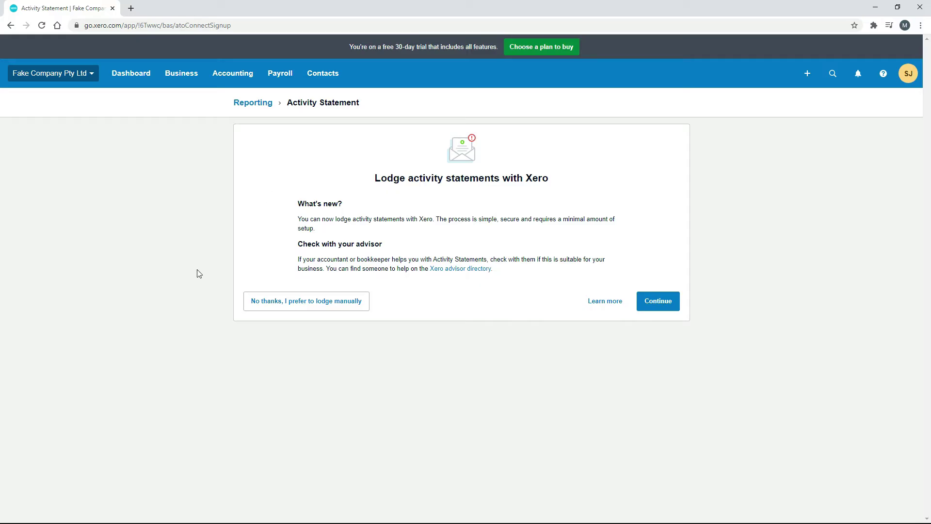
# Step: Choose manual lodgement, add Luxury car tax to the obligations, and save the BAS settings
pyautogui.click(317, 302)
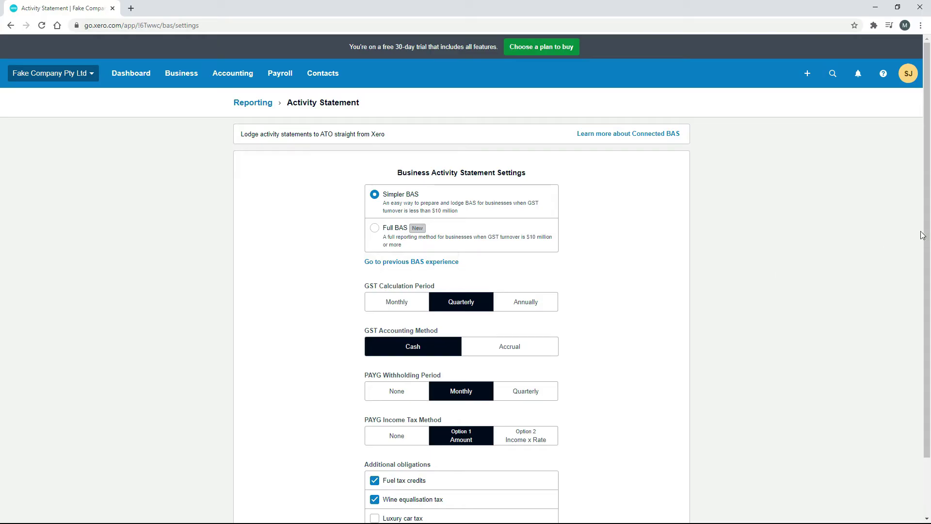
pyautogui.moveTo(929, 228); pyautogui.dragTo(930, 290)
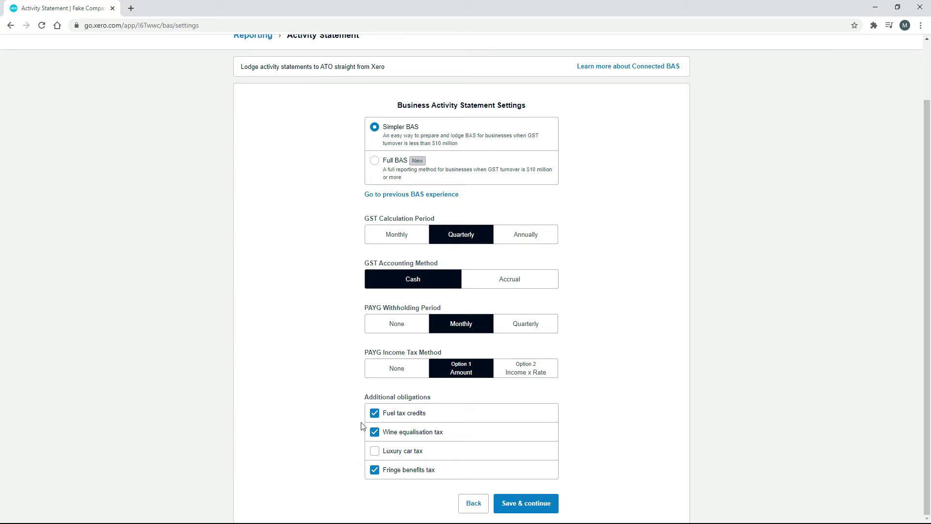
pyautogui.click(375, 452)
pyautogui.click(536, 506)
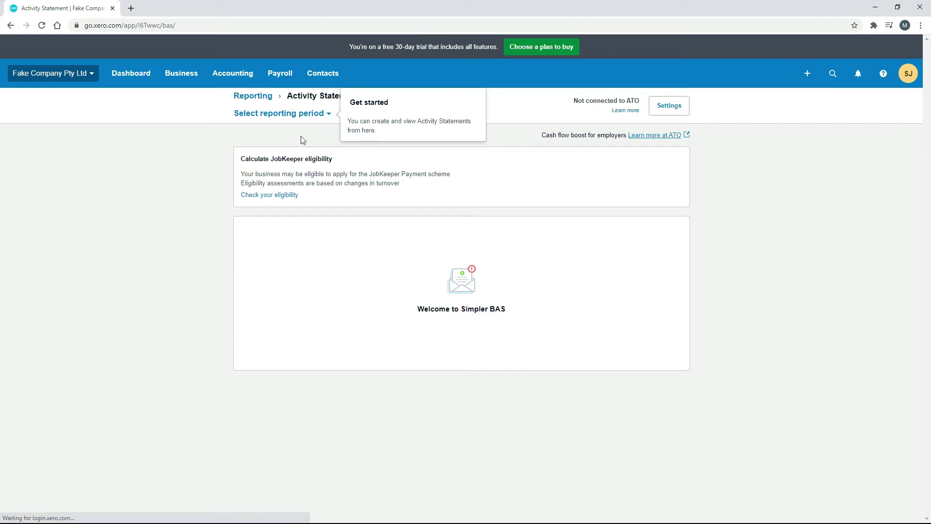
# Step: Reopen Activity Statement and choose December 2020 as the reporting period
pyautogui.click(236, 76)
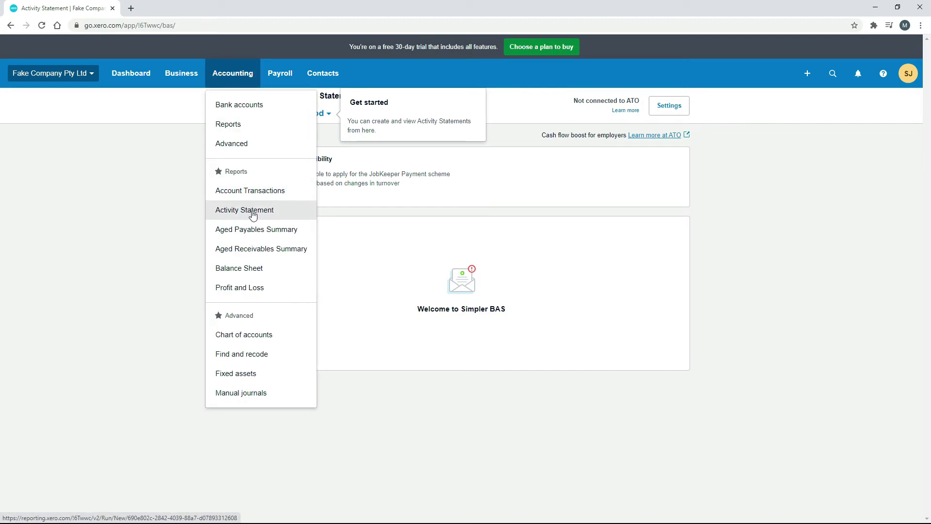
pyautogui.click(717, 231)
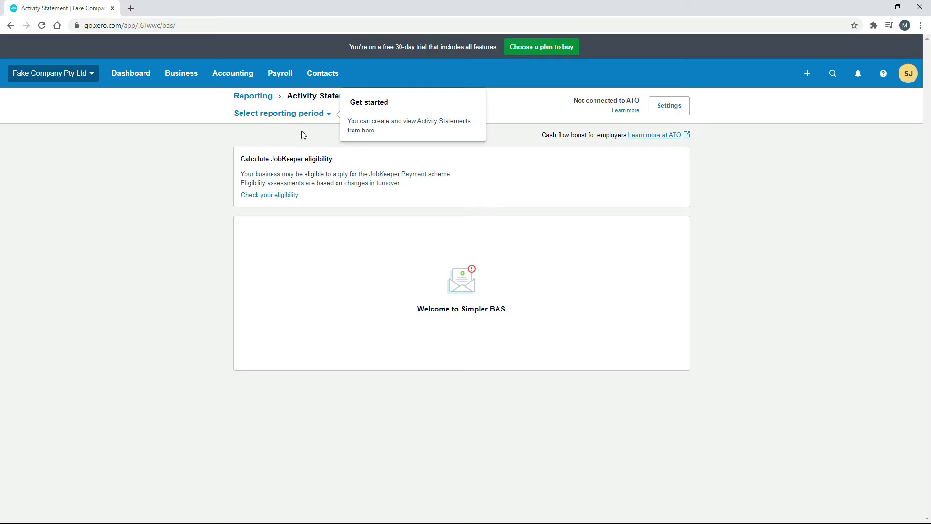
pyautogui.click(328, 116)
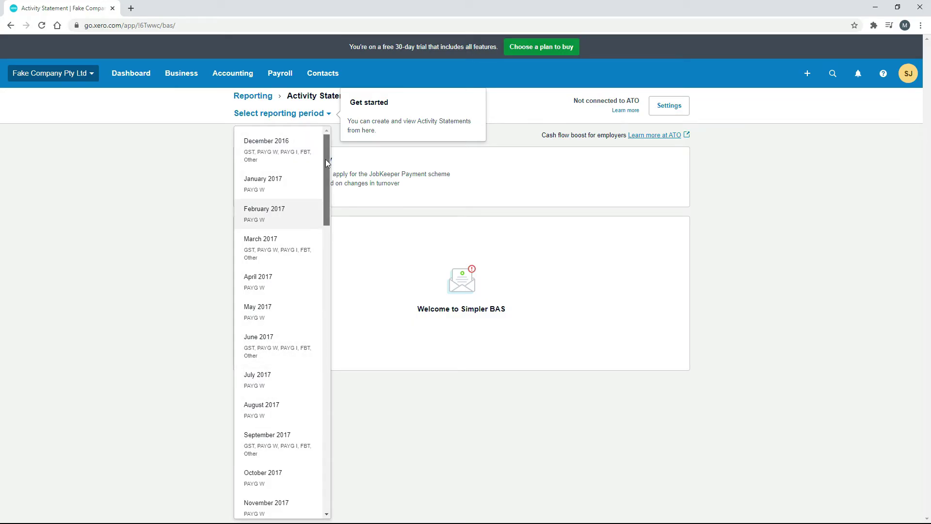
pyautogui.moveTo(326, 160); pyautogui.dragTo(325, 454)
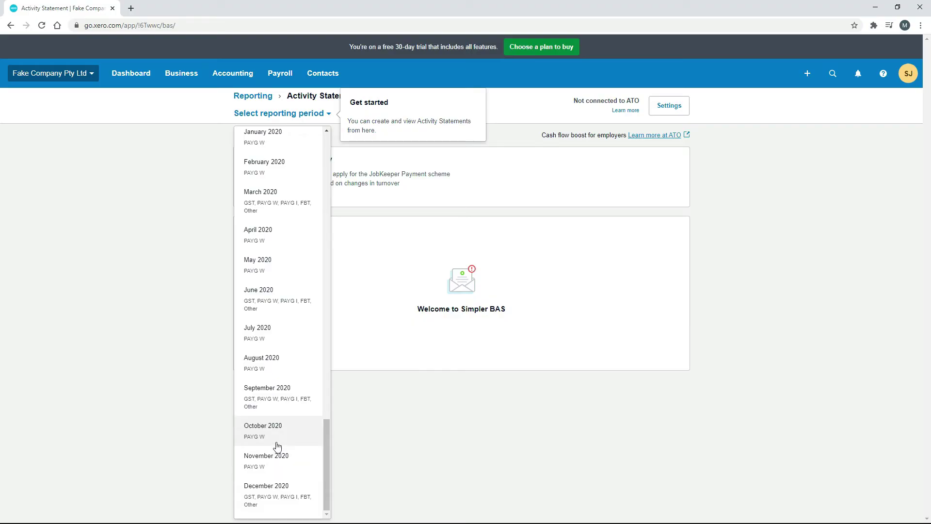
pyautogui.click(274, 502)
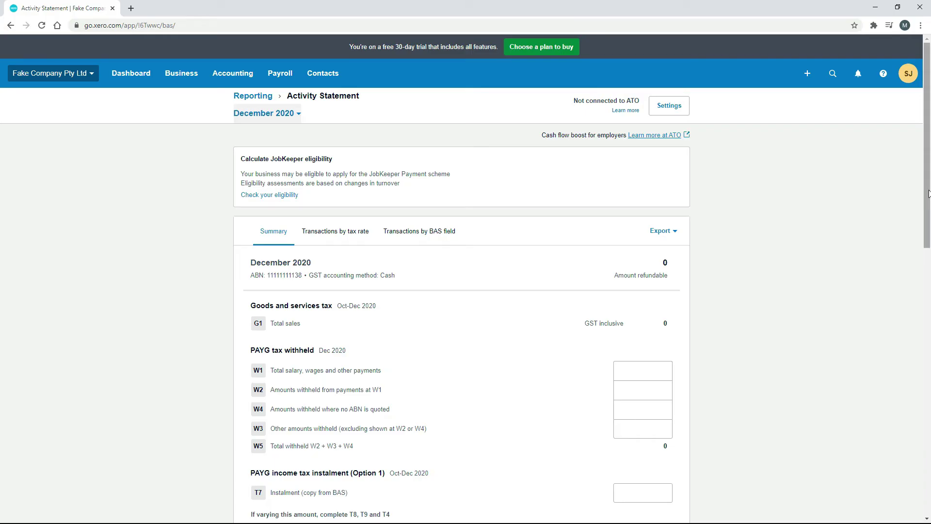
pyautogui.moveTo(925, 200); pyautogui.dragTo(926, 267)
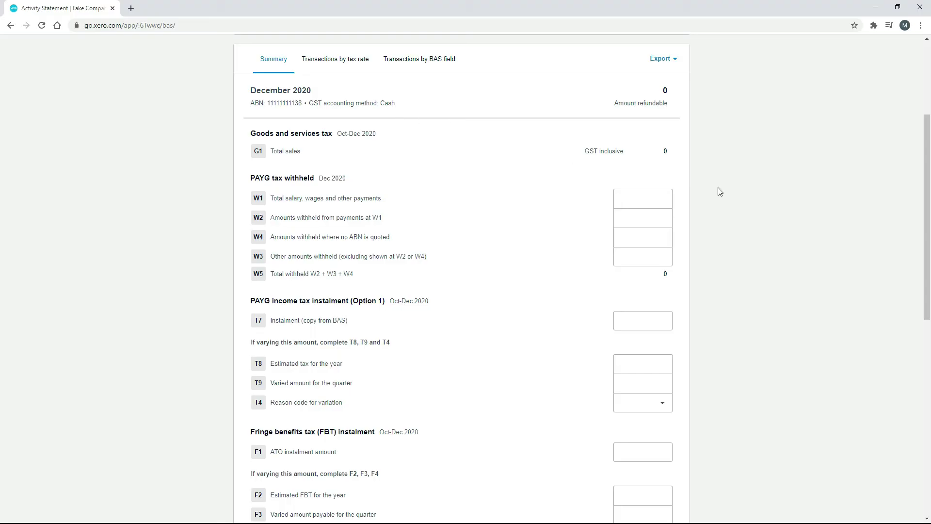
pyautogui.moveTo(926, 196); pyautogui.dragTo(928, 421)
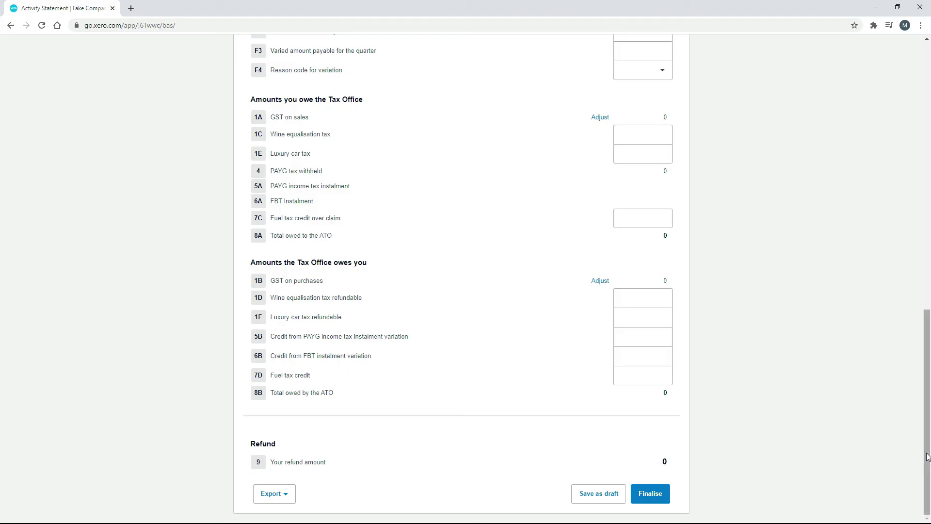
pyautogui.moveTo(927, 447); pyautogui.dragTo(927, 227)
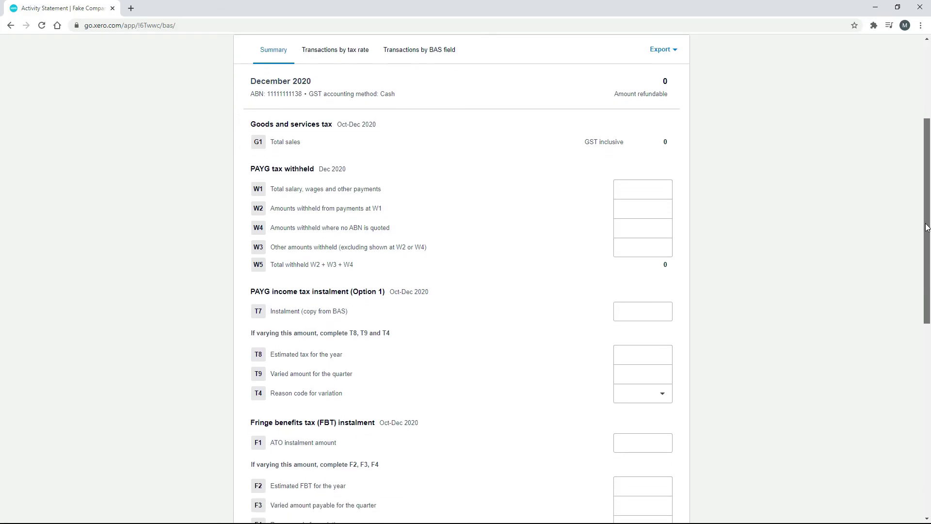
pyautogui.scroll(-4, 423, 290)
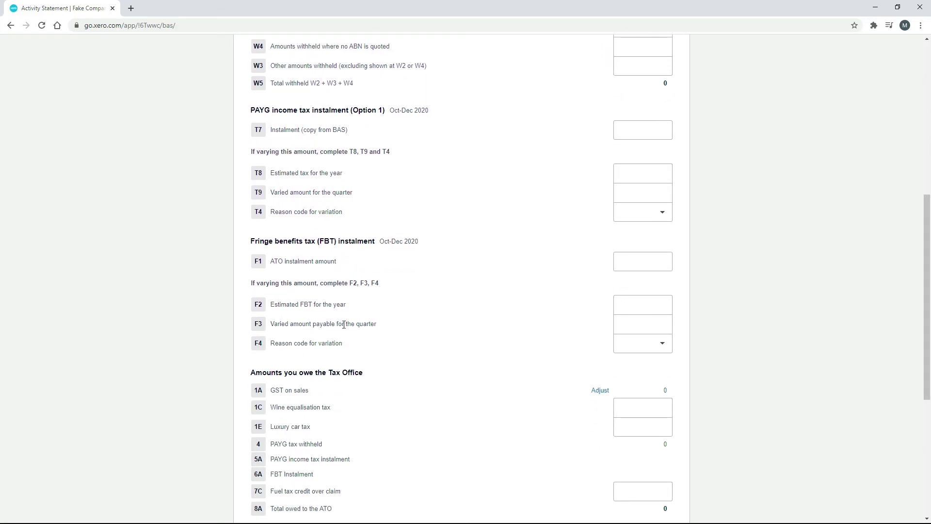
pyautogui.moveTo(927, 335); pyautogui.dragTo(917, 410)
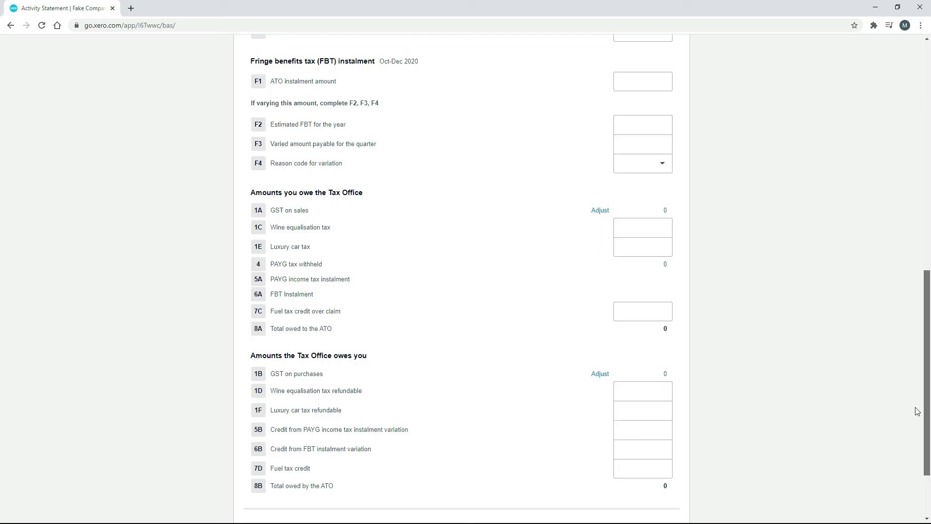
pyautogui.moveTo(917, 411); pyautogui.dragTo(917, 182)
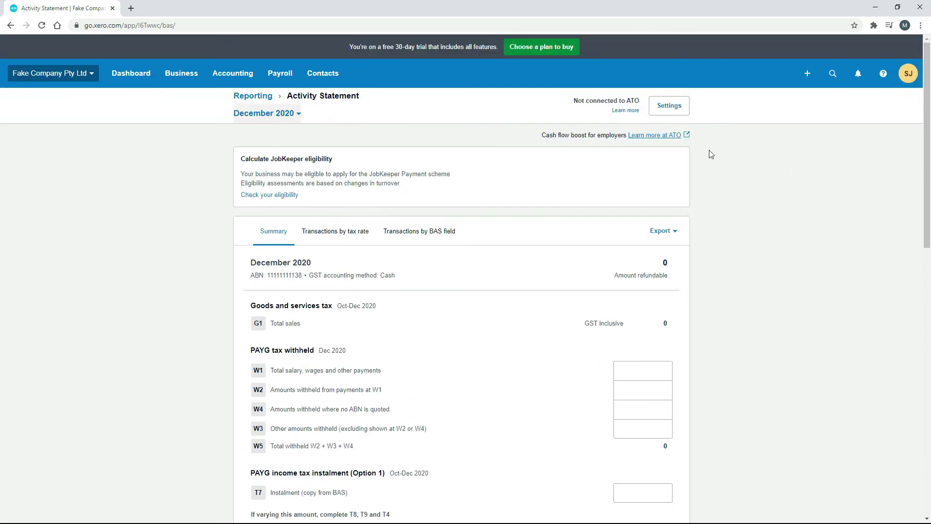
# Step: Untick fuel tax credits, wine equalisation, luxury car and fringe benefits tax in BAS settings and save
pyautogui.click(674, 108)
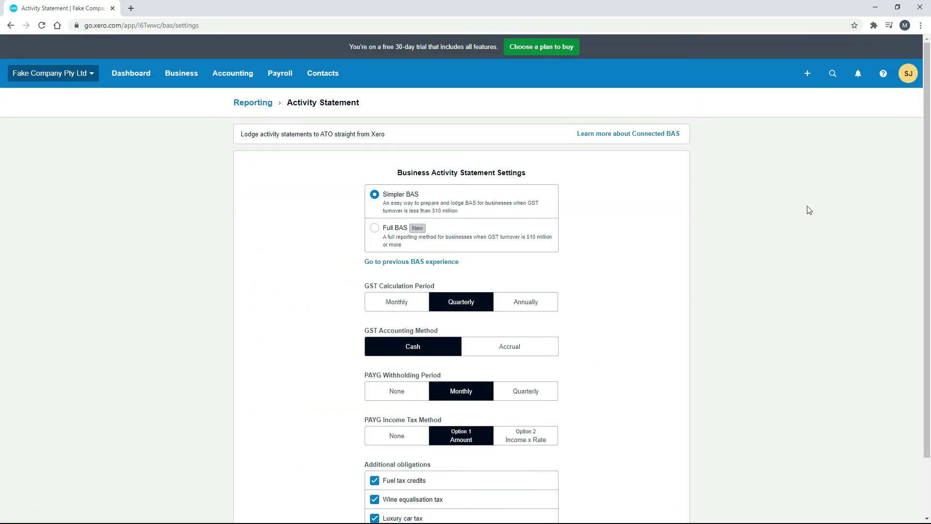
pyautogui.scroll(-2, 929, 176)
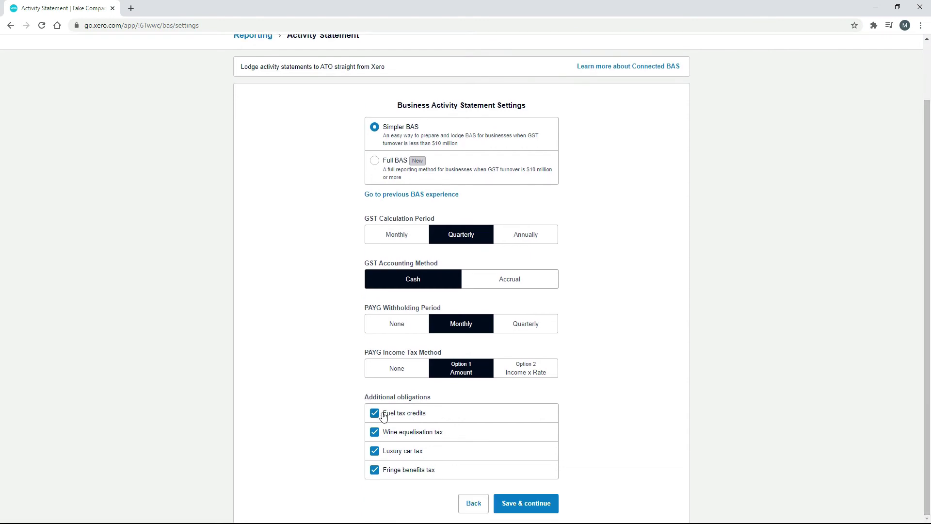
pyautogui.click(375, 412)
pyautogui.click(374, 431)
pyautogui.click(374, 450)
pyautogui.click(375, 470)
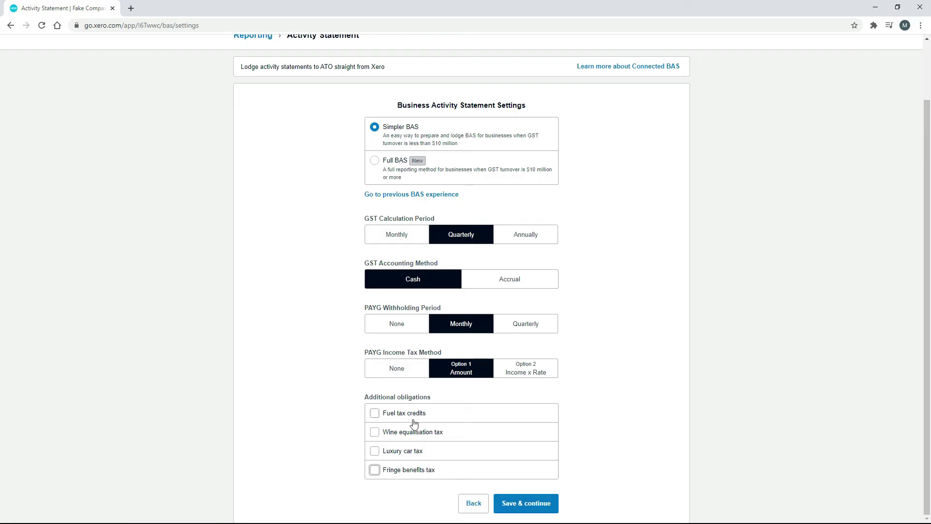
pyautogui.click(536, 507)
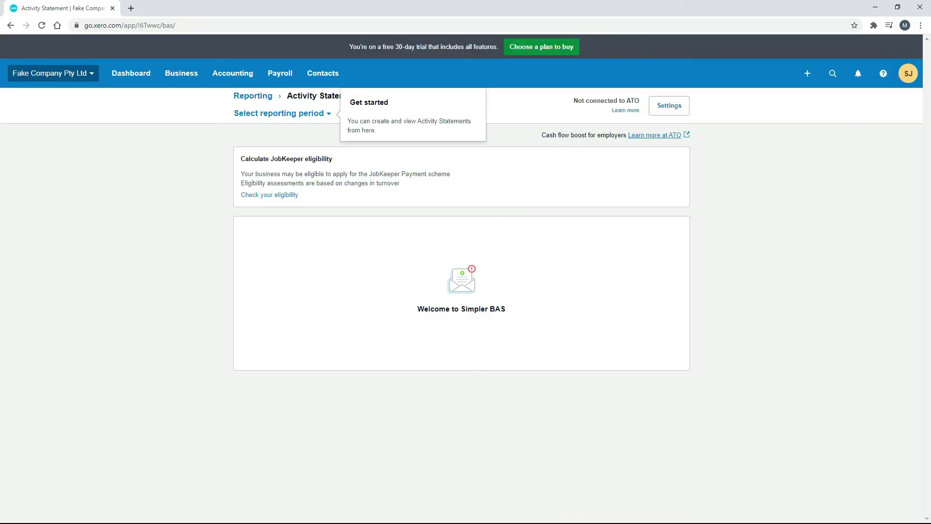
# Step: Pick December 2020 as the reporting period and scroll through the GST and PAYG summary
pyautogui.click(327, 114)
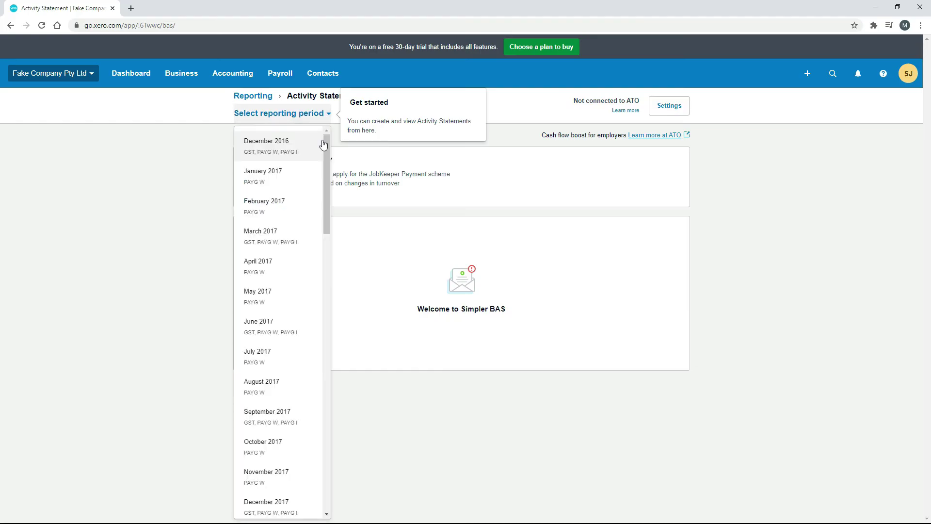
pyautogui.moveTo(328, 182); pyautogui.dragTo(329, 456)
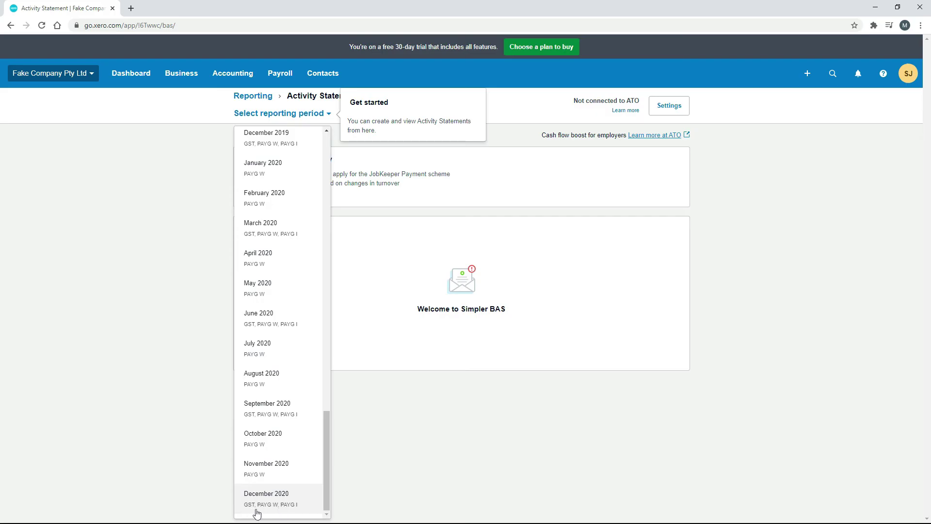
pyautogui.click(280, 502)
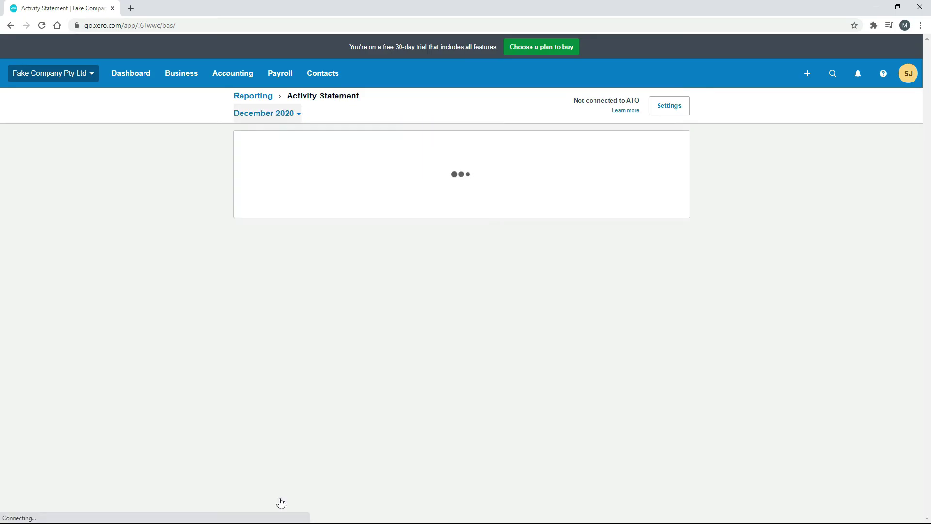
pyautogui.moveTo(929, 215); pyautogui.dragTo(909, 367)
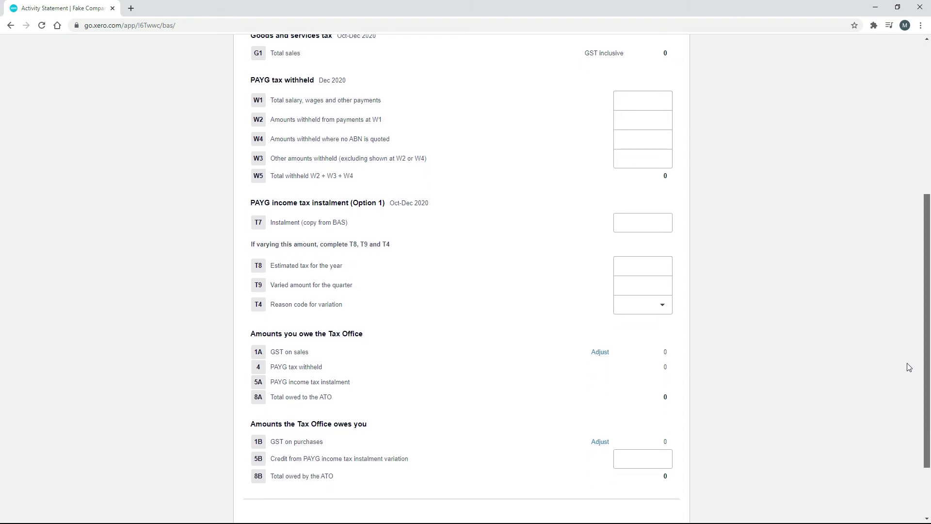
pyautogui.moveTo(909, 367); pyautogui.dragTo(914, 279)
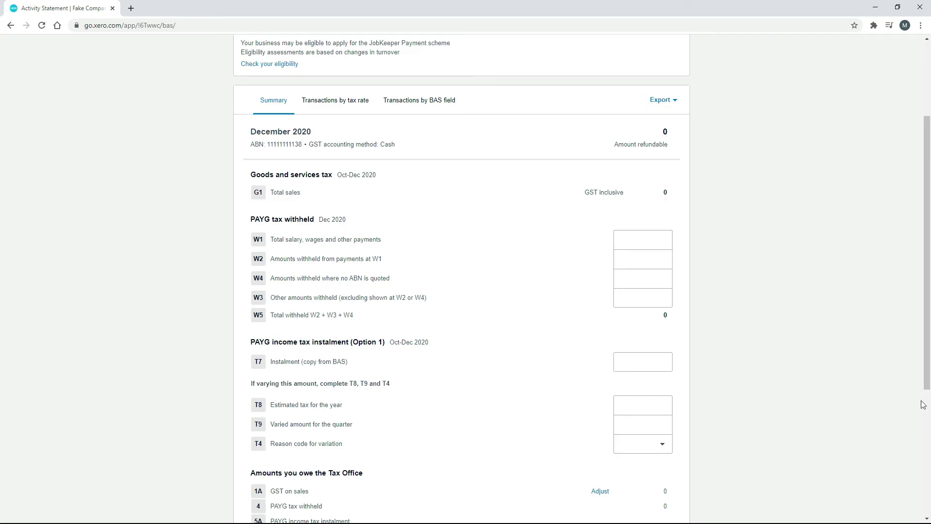
pyautogui.moveTo(927, 318); pyautogui.dragTo(929, 236)
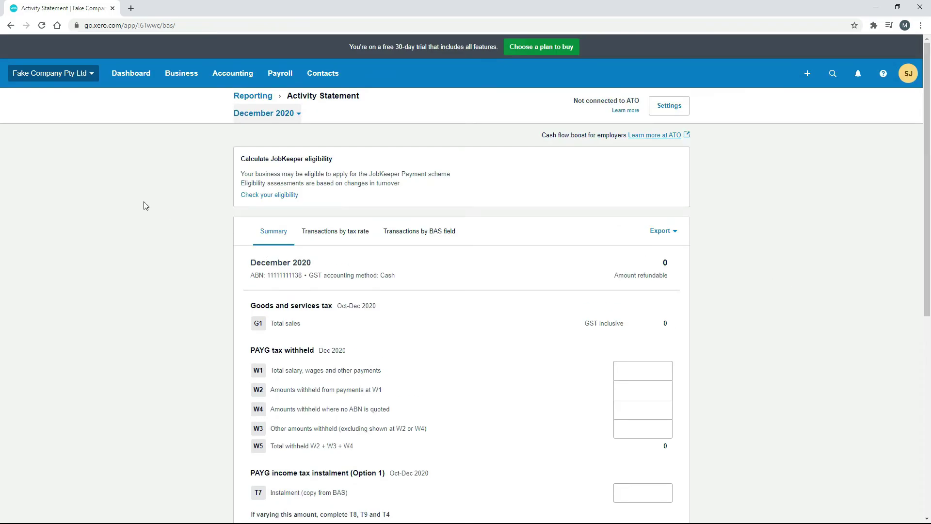
# Step: Switch to Demo Company (AU), open its Activity Statement, and save its BAS settings
pyautogui.click(85, 77)
pyautogui.click(71, 228)
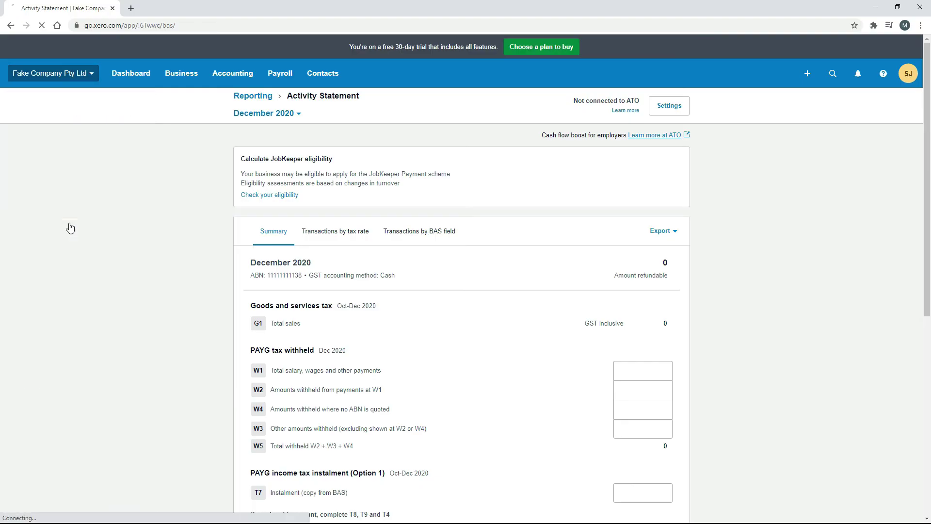
pyautogui.click(233, 79)
pyautogui.click(243, 217)
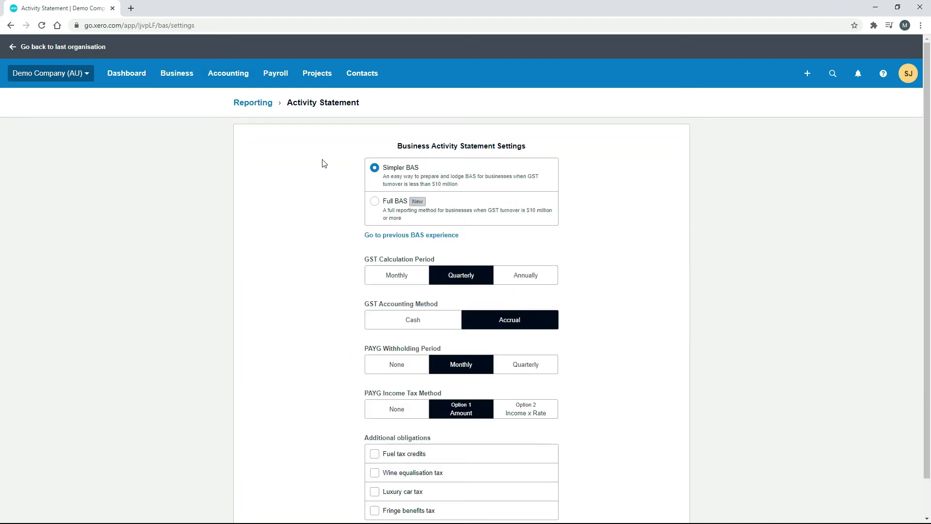
pyautogui.scroll(-1, 930, 295)
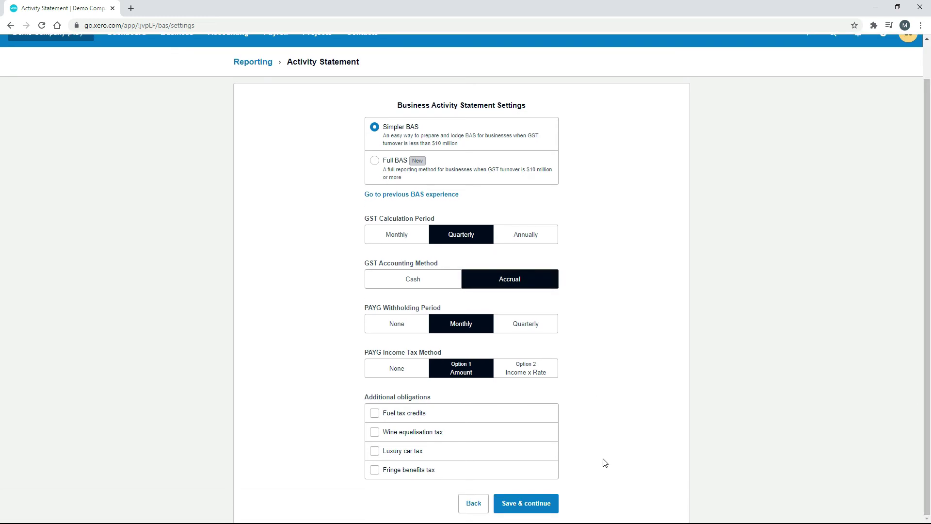
pyautogui.click(535, 503)
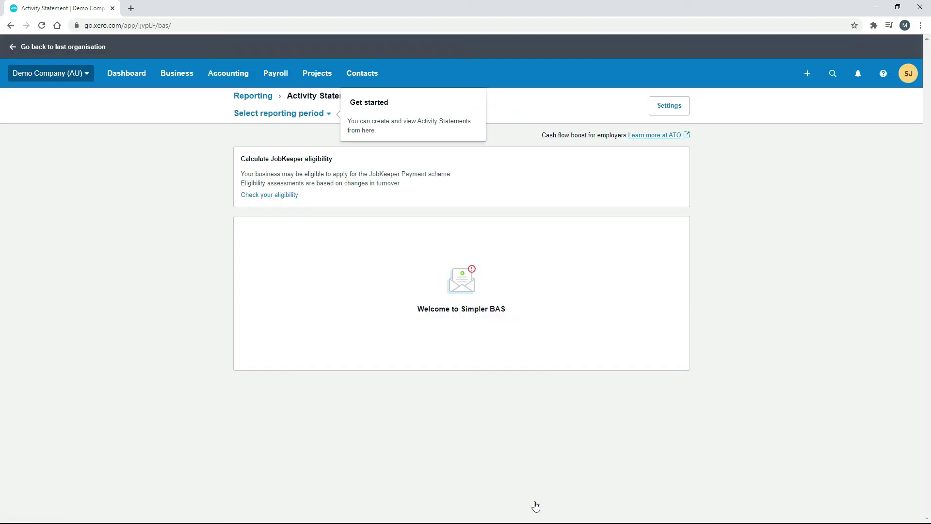
# Step: Generate Demo Company's activity statement for the December 2020 reporting period
pyautogui.click(318, 114)
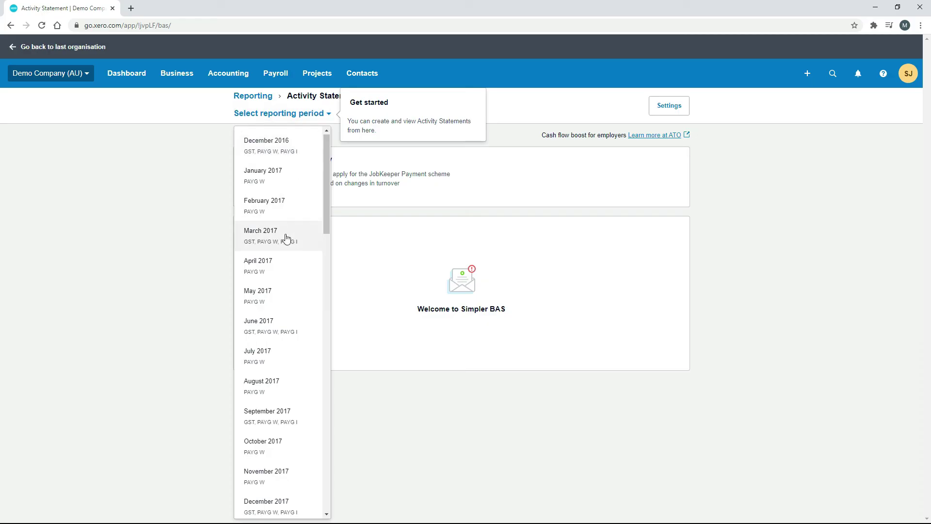
pyautogui.scroll(-5, 287, 237)
pyautogui.scroll(-6, 286, 239)
pyautogui.moveTo(324, 301); pyautogui.dragTo(329, 471)
pyautogui.click(289, 499)
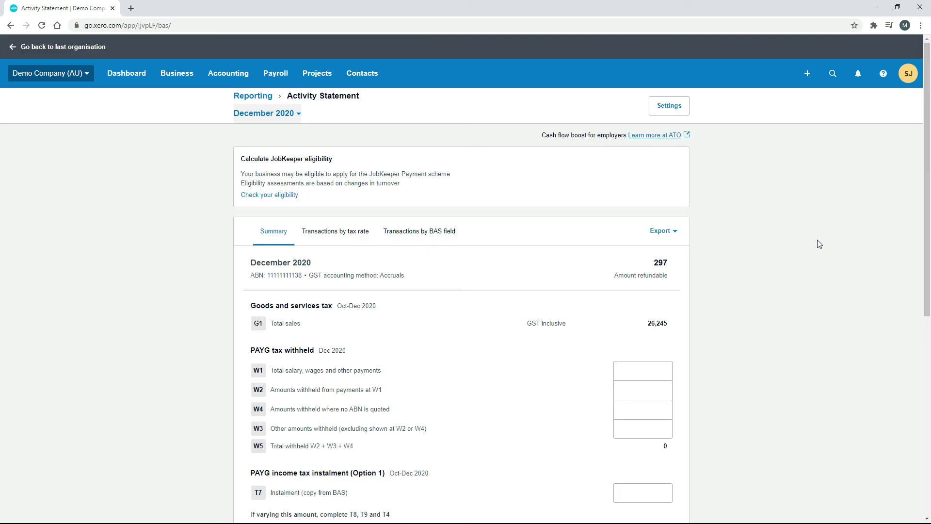
# Step: Review the statement summary showing G1 total sales of 26,245 and 297 refundable
pyautogui.scroll(-2, 928, 202)
pyautogui.moveTo(928, 203); pyautogui.dragTo(927, 272)
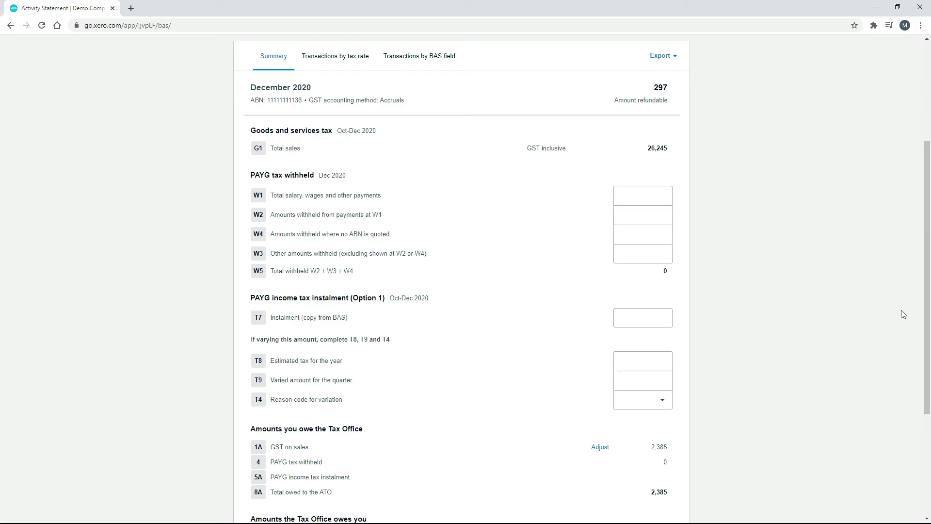
pyautogui.scroll(-1, 928, 328)
pyautogui.moveTo(929, 329); pyautogui.dragTo(928, 386)
pyautogui.moveTo(928, 291); pyautogui.dragTo(928, 195)
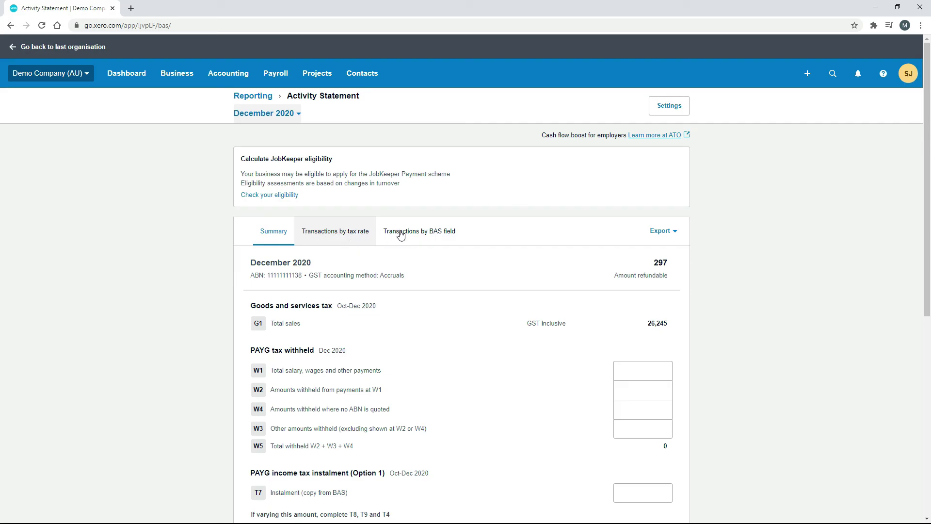
# Step: Review the December 2020 transactions grouped by tax rate
pyautogui.click(350, 235)
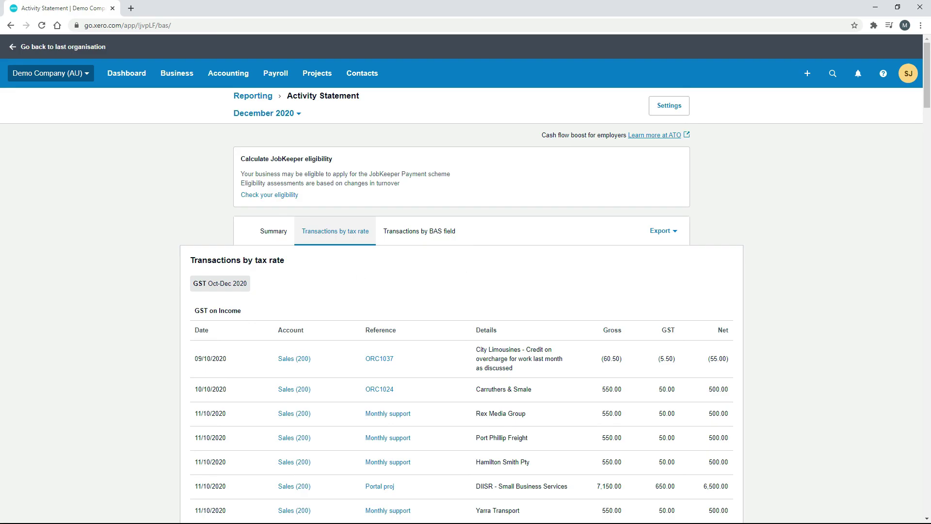
pyautogui.moveTo(928, 108); pyautogui.dragTo(928, 136)
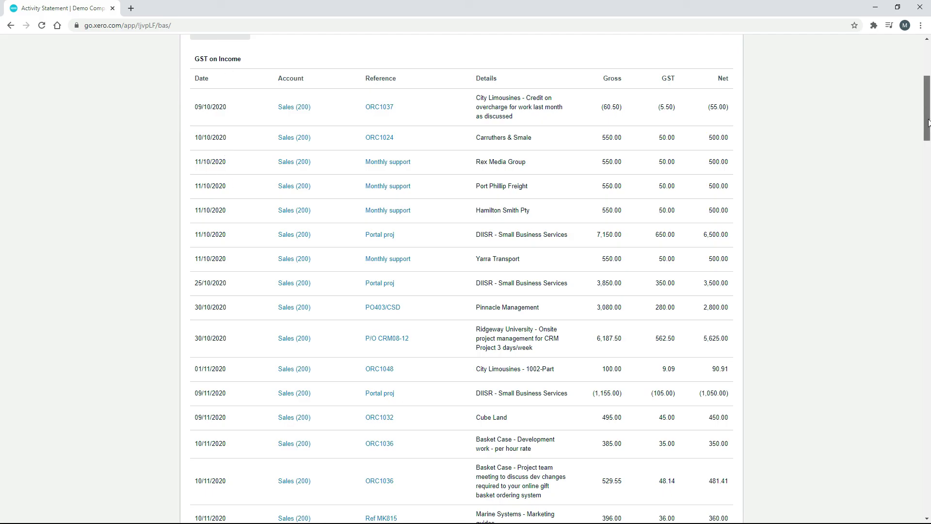
pyautogui.moveTo(928, 117); pyautogui.dragTo(927, 507)
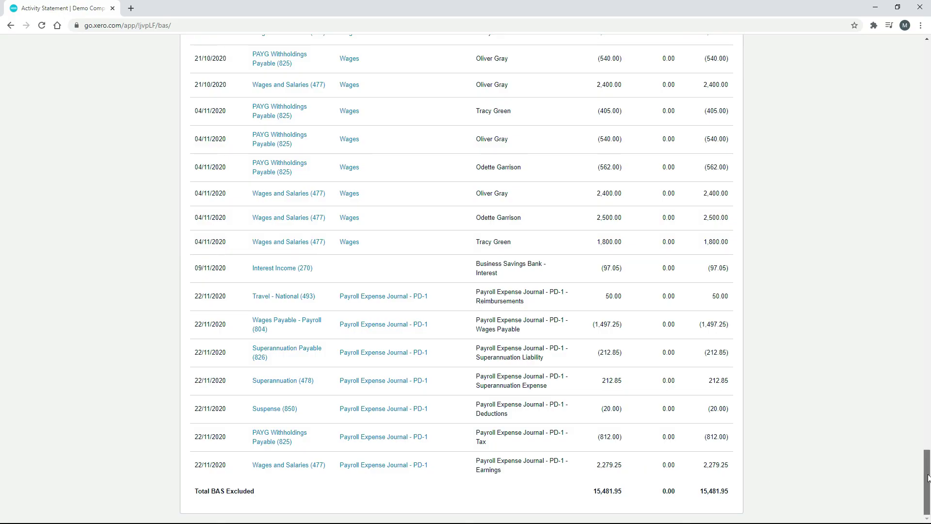
pyautogui.moveTo(928, 476); pyautogui.dragTo(927, 66)
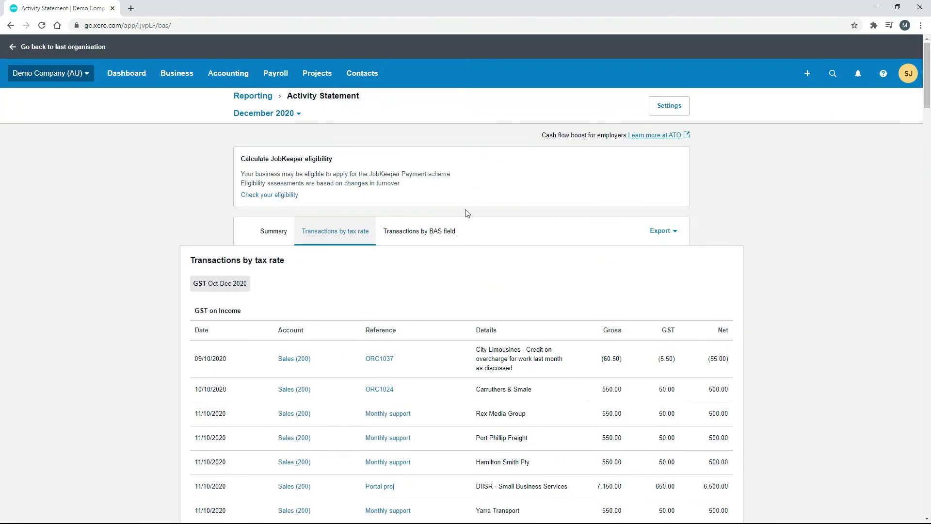
# Step: Review transactions by BAS field, including GST on Income behind G1 sales of 26,245, then show export formats
pyautogui.click(428, 236)
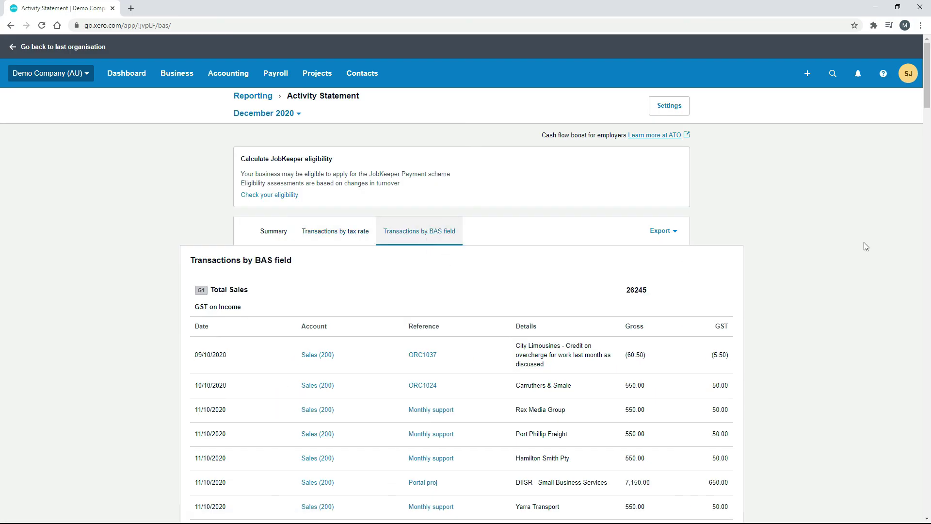
pyautogui.moveTo(928, 100); pyautogui.dragTo(928, 125)
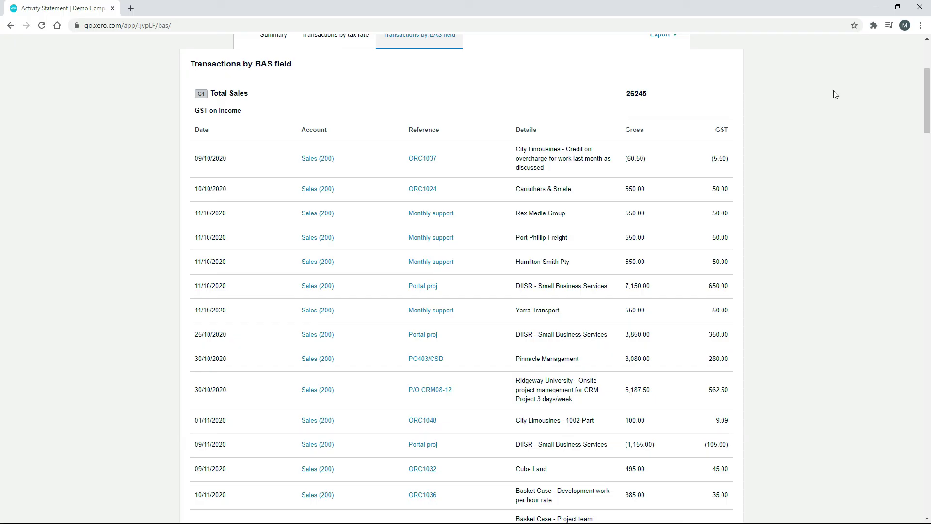
pyautogui.moveTo(928, 104); pyautogui.dragTo(927, 76)
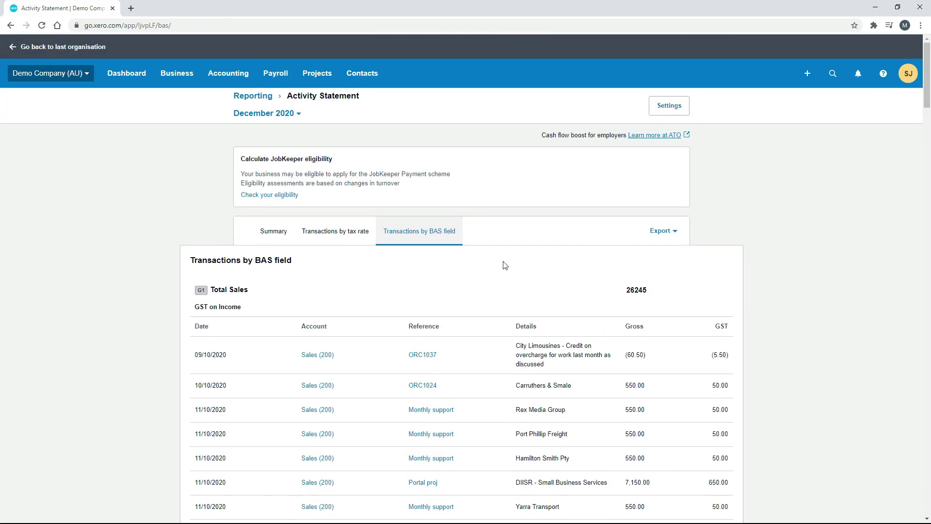
pyautogui.click(674, 231)
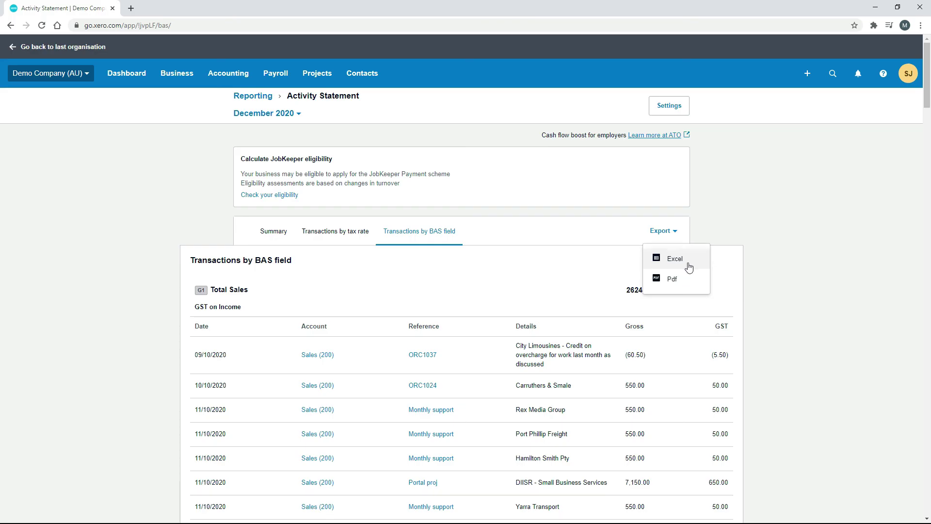